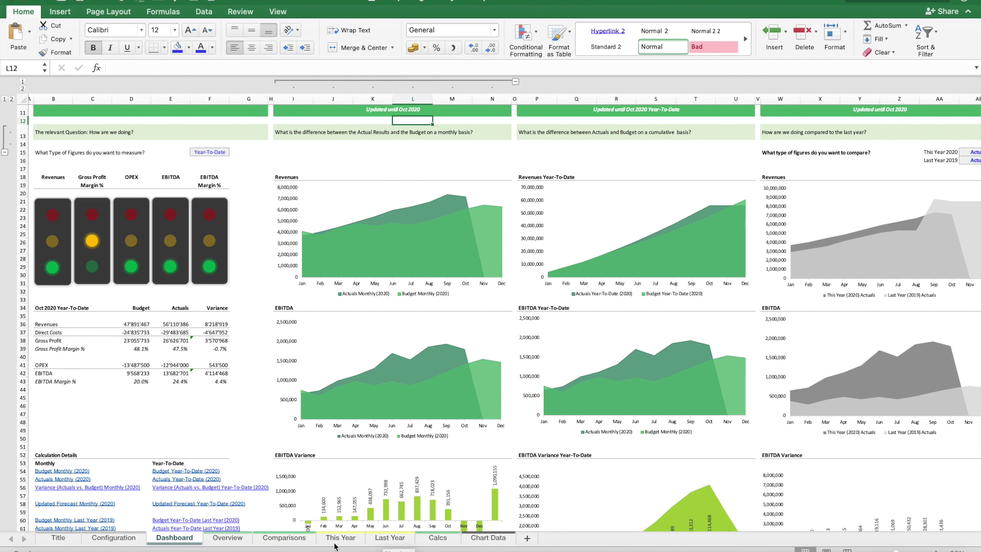
# On the This Year sheet, inspect the formulas behind the Budget and Actuals Monthly (2020) headings.
pyautogui.click(339, 537)
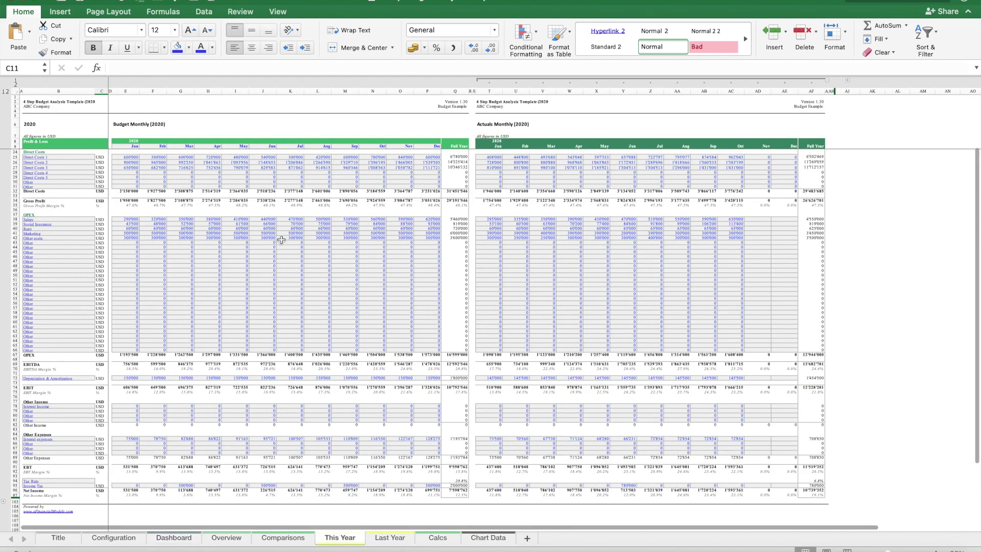
pyautogui.click(134, 124)
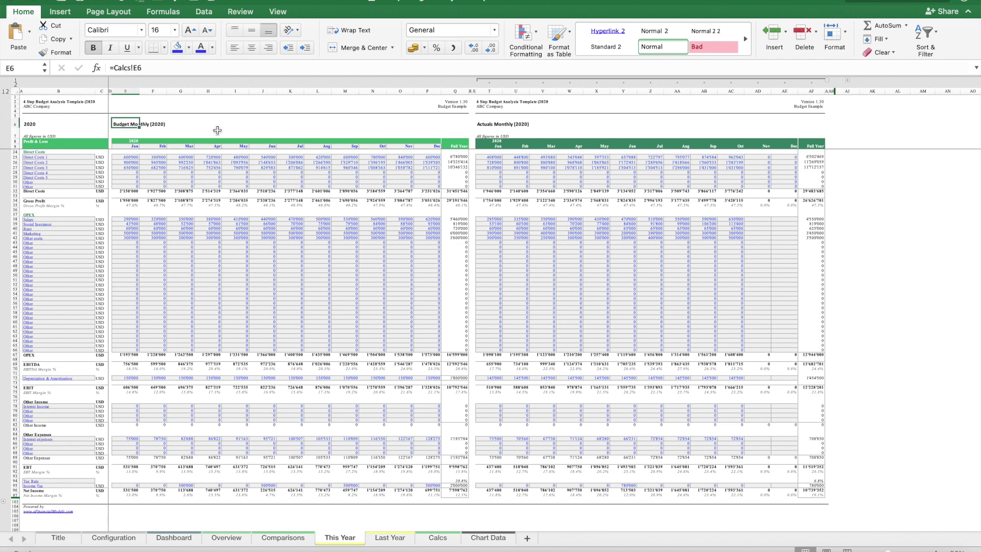
pyautogui.click(492, 125)
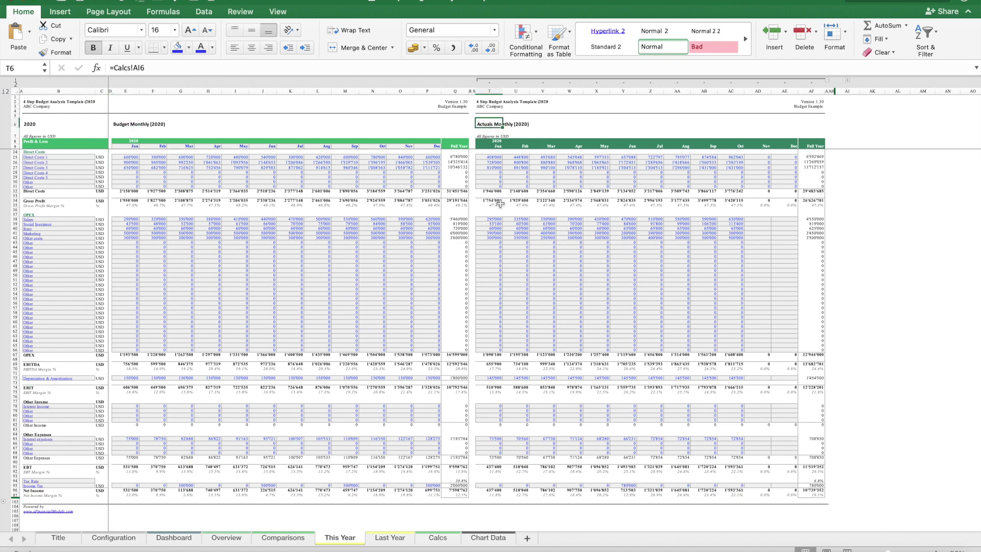
# Review the Last Year sheet's Budget and Actuals Monthly heading formulas across the 2019 tables.
pyautogui.click(386, 538)
pyautogui.hscroll(-10, 262, 339)
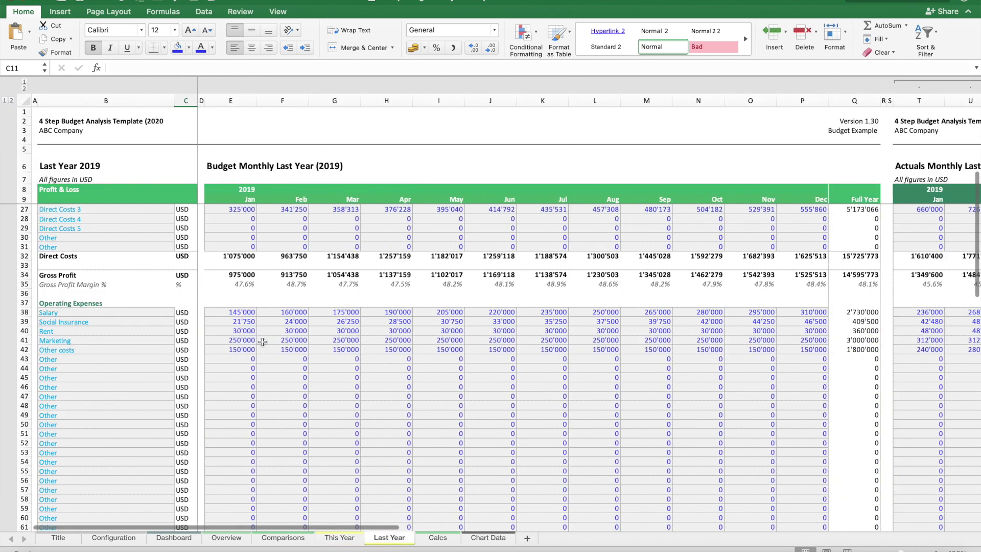
pyautogui.scroll(5, 252, 238)
pyautogui.scroll(3, 253, 238)
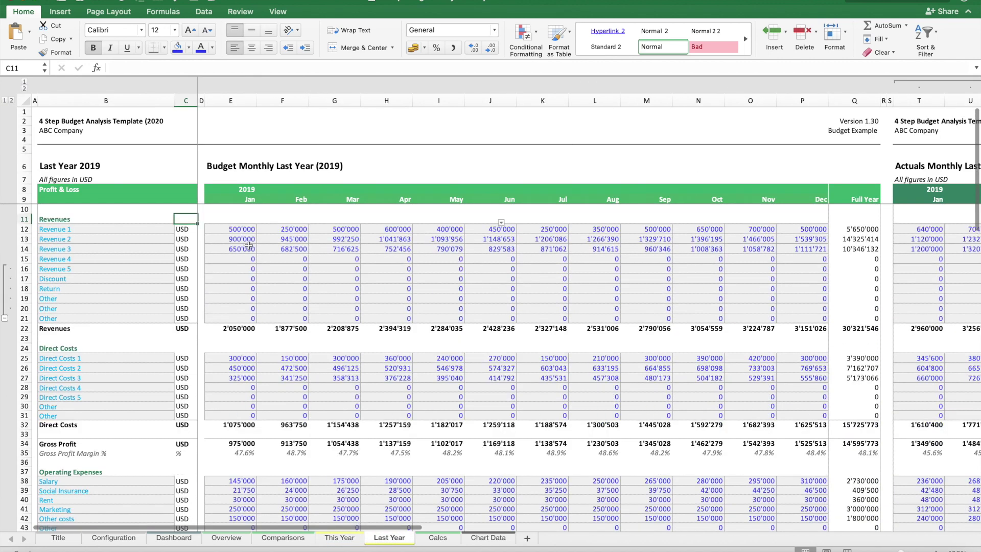
pyautogui.click(224, 166)
pyautogui.hscroll(6, 867, 296)
pyautogui.hscroll(2, 868, 296)
pyautogui.click(540, 166)
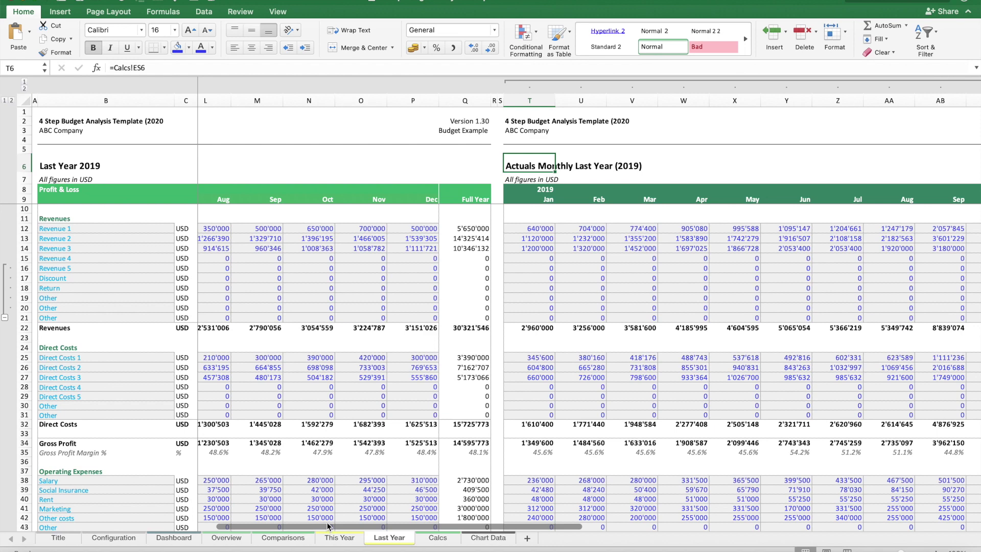
pyautogui.hscroll(-8, 370, 377)
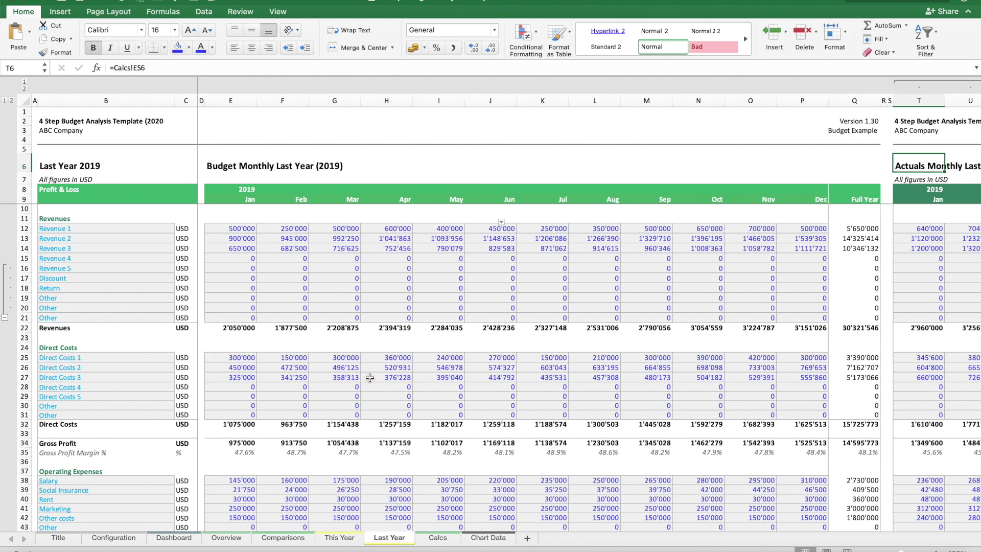
pyautogui.hscroll(9, 782, 310)
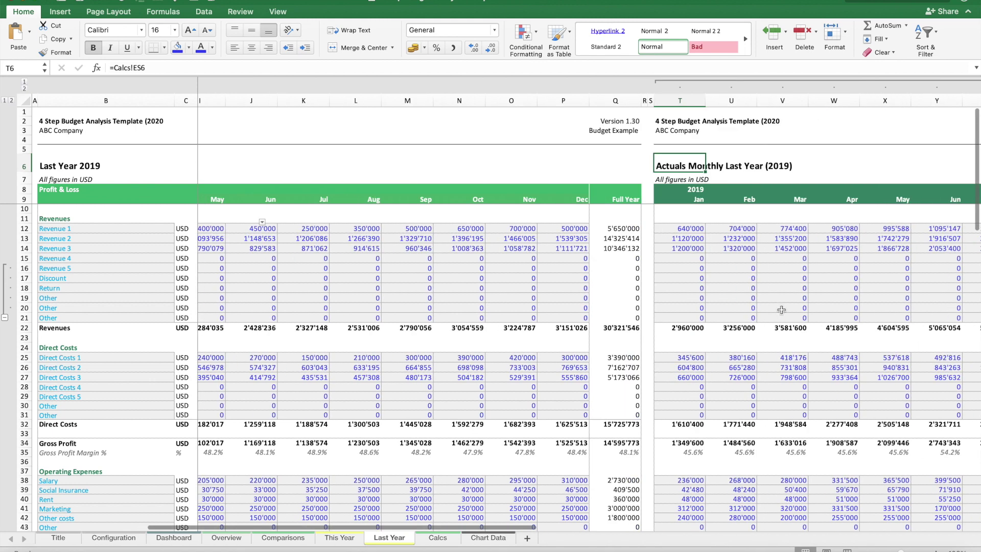
pyautogui.hscroll(5, 518, 193)
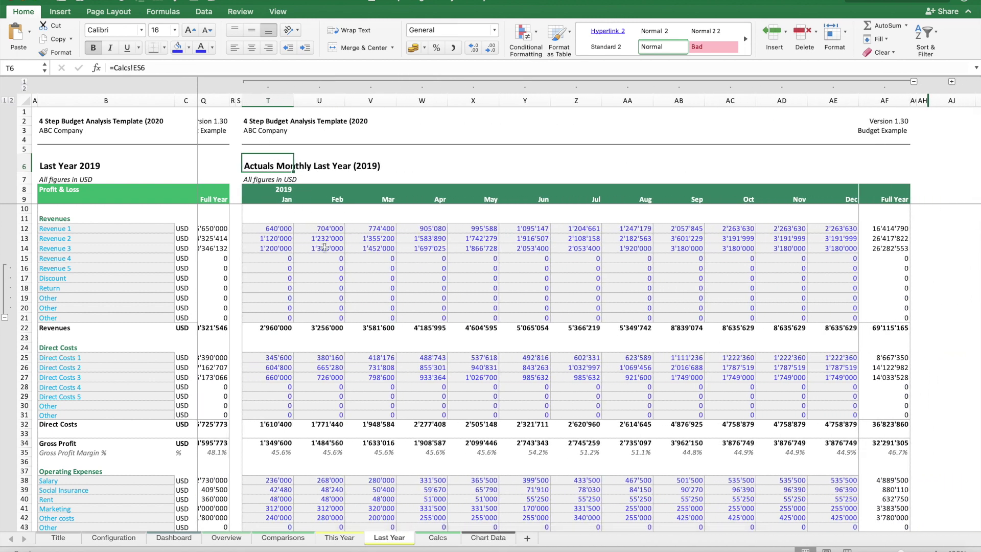
pyautogui.click(174, 537)
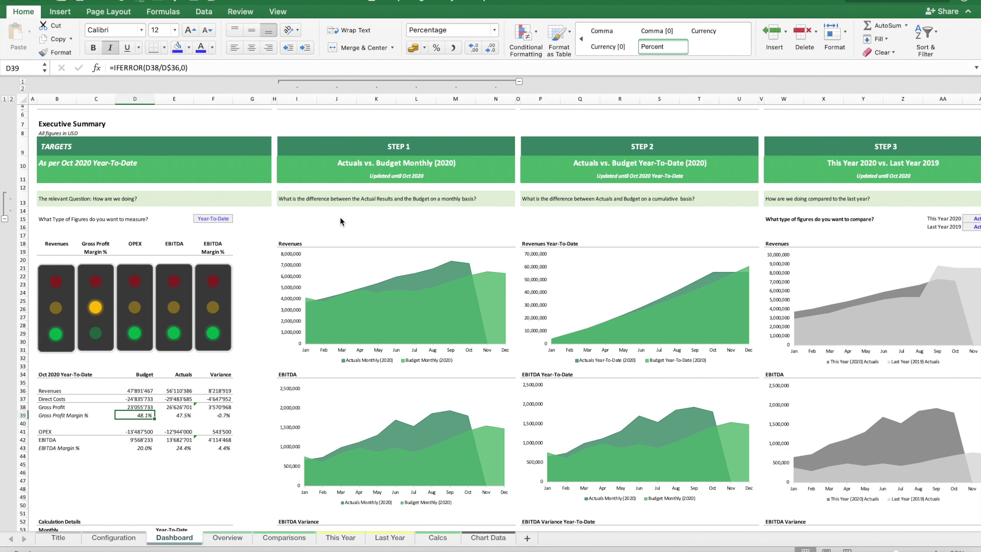
# Inspect the Dashboard's TARGETS heading and the Revenues, OPEX and EBITDA label sources.
pyautogui.click(49, 149)
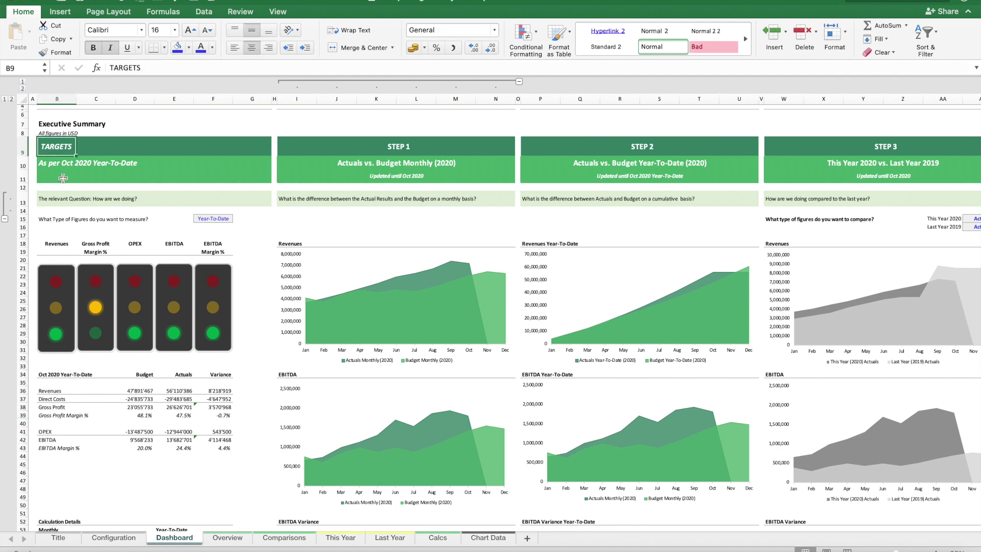
pyautogui.click(53, 245)
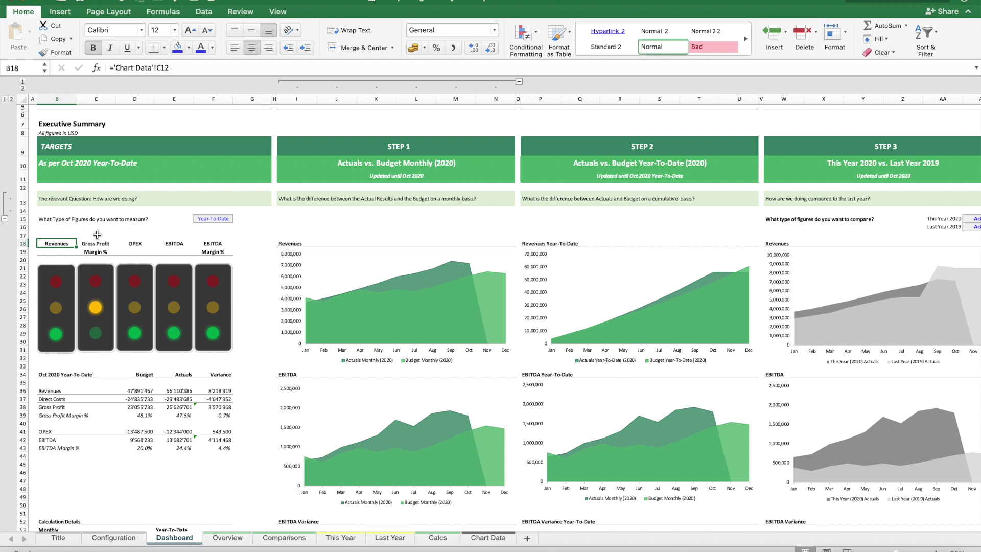
pyautogui.click(136, 246)
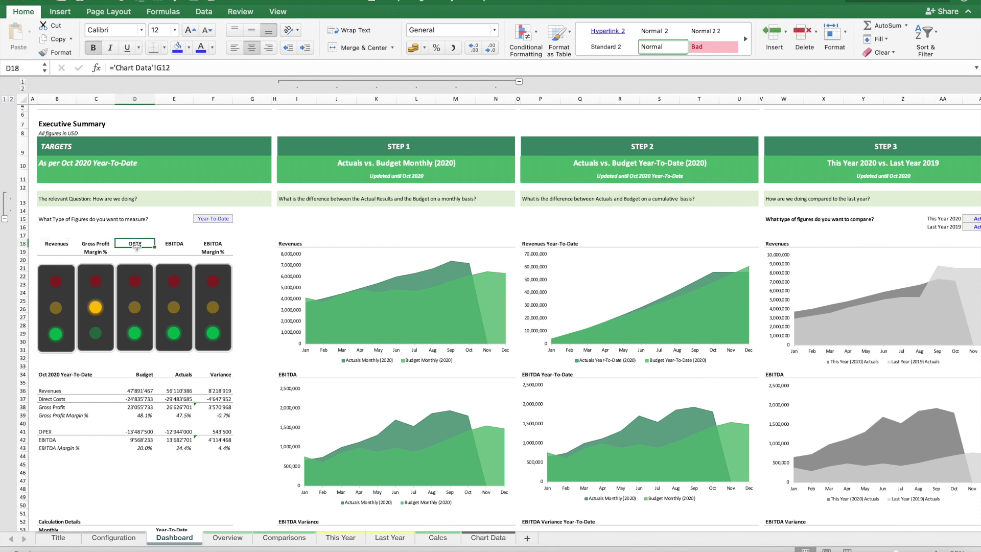
pyautogui.click(185, 243)
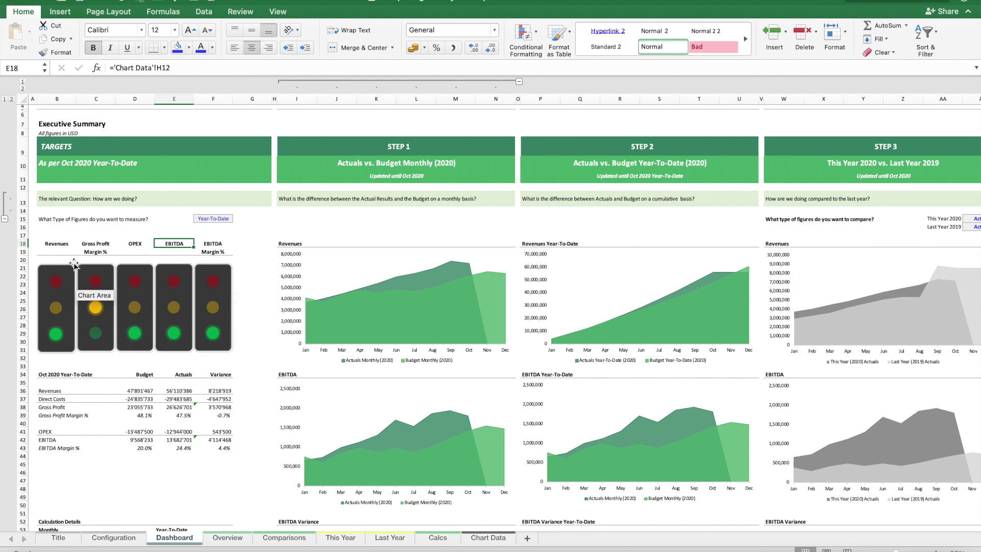
# Switch the Dashboard measure in F15 to Monthly figures.
pyautogui.click(214, 210)
pyautogui.click(215, 219)
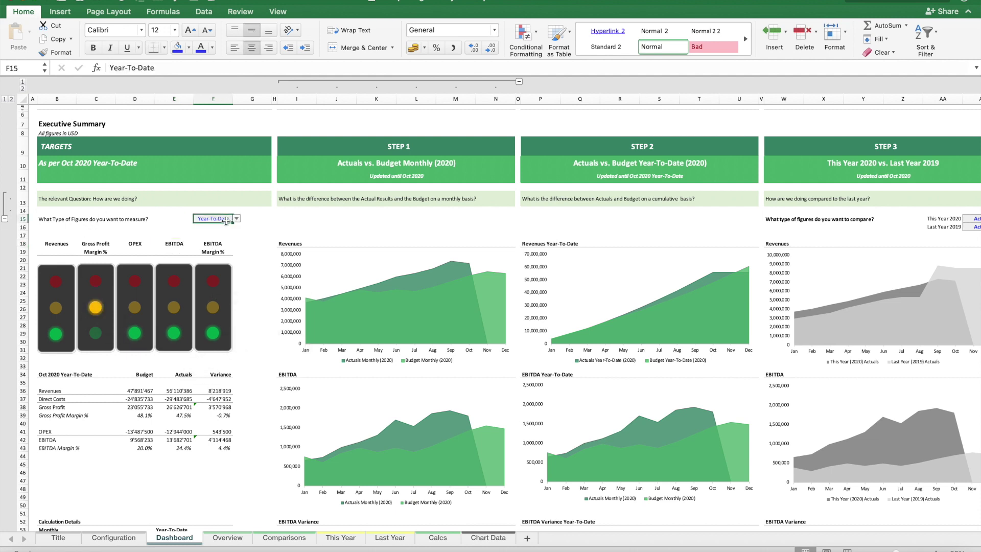
pyautogui.click(237, 218)
pyautogui.click(217, 228)
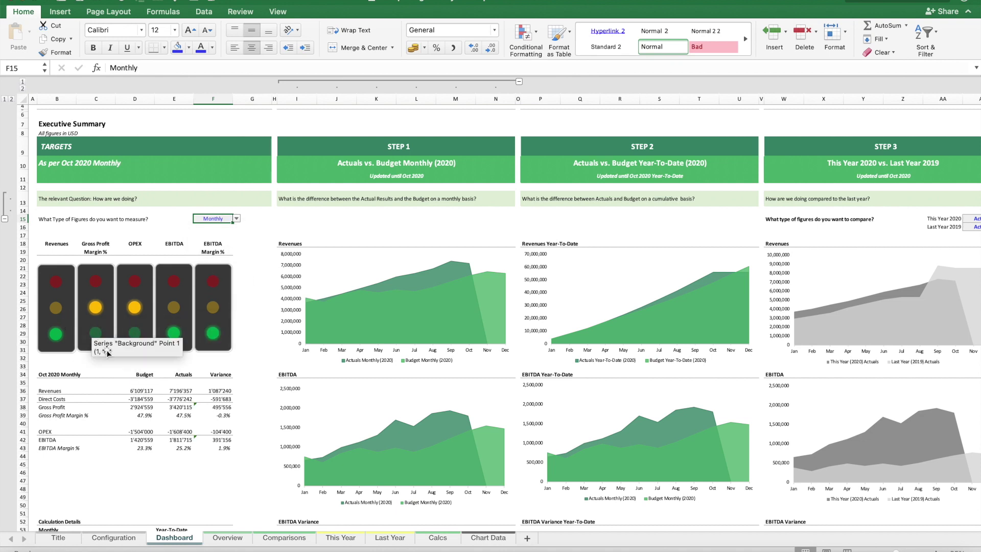
# Set the F15 measure back to Year-To-Date.
pyautogui.click(226, 213)
pyautogui.click(225, 217)
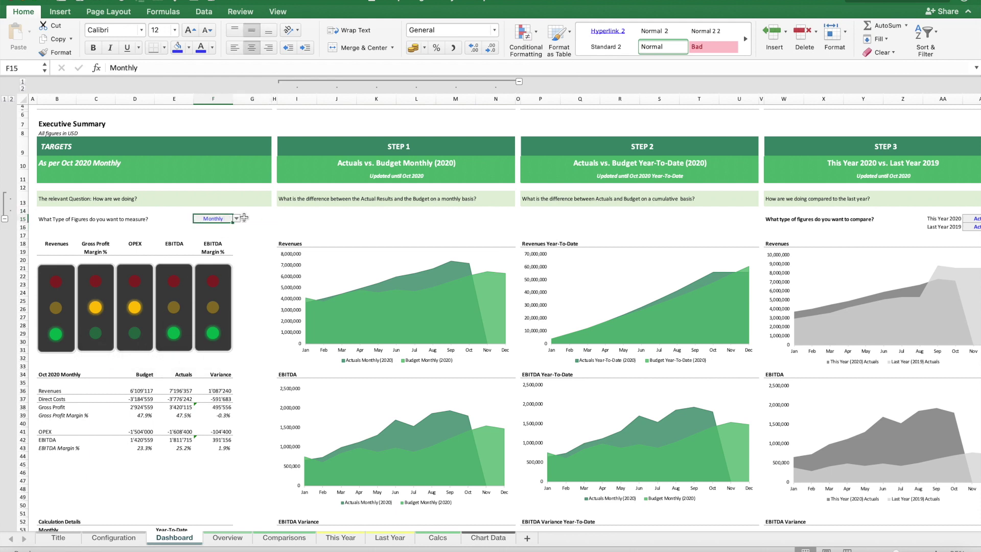
pyautogui.click(237, 218)
pyautogui.click(227, 244)
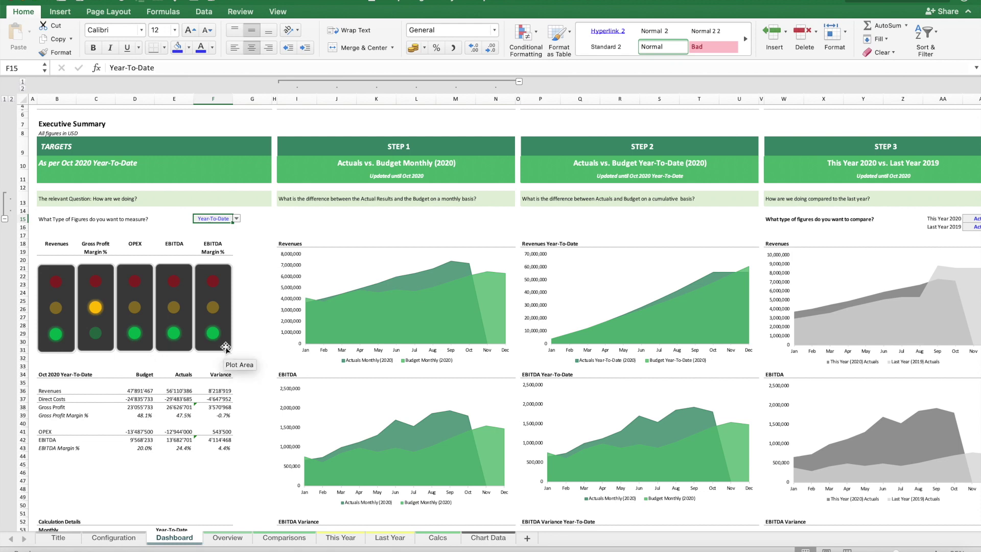
pyautogui.hscroll(8, 317, 360)
# Inspect the Step 1 heading, the monthly Revenues chart and the EBITDA chart title cell I34.
pyautogui.hscroll(-3, 291, 353)
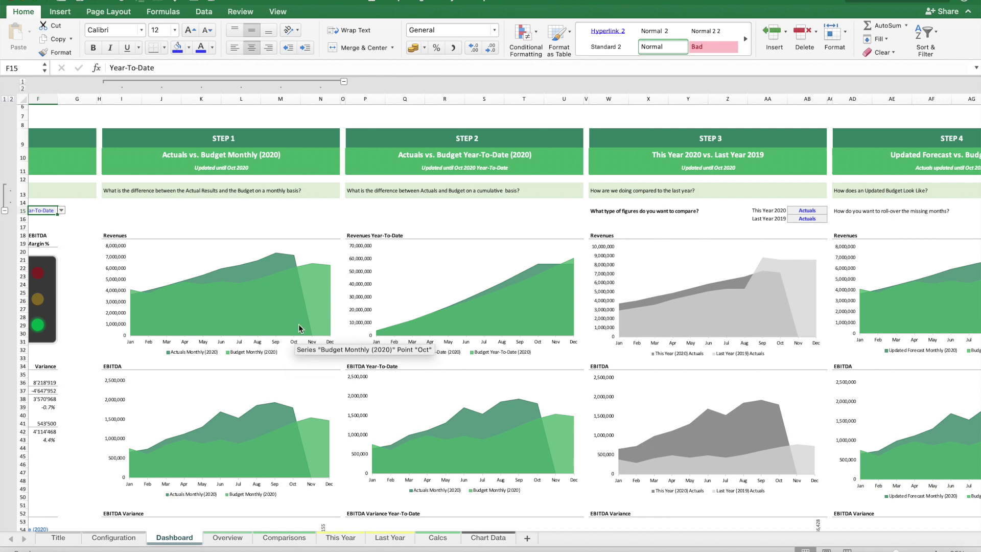
pyautogui.hscroll(-5, 299, 321)
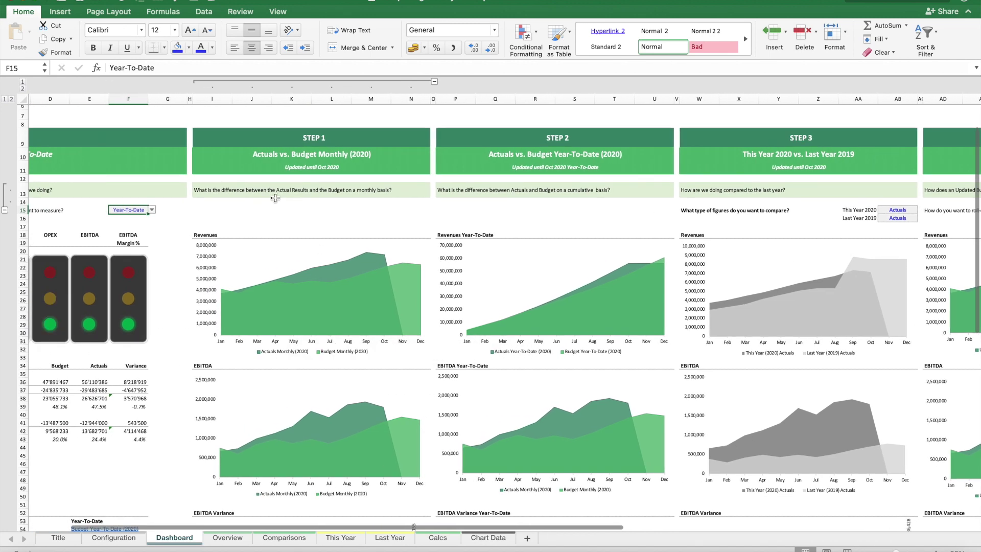
pyautogui.click(249, 158)
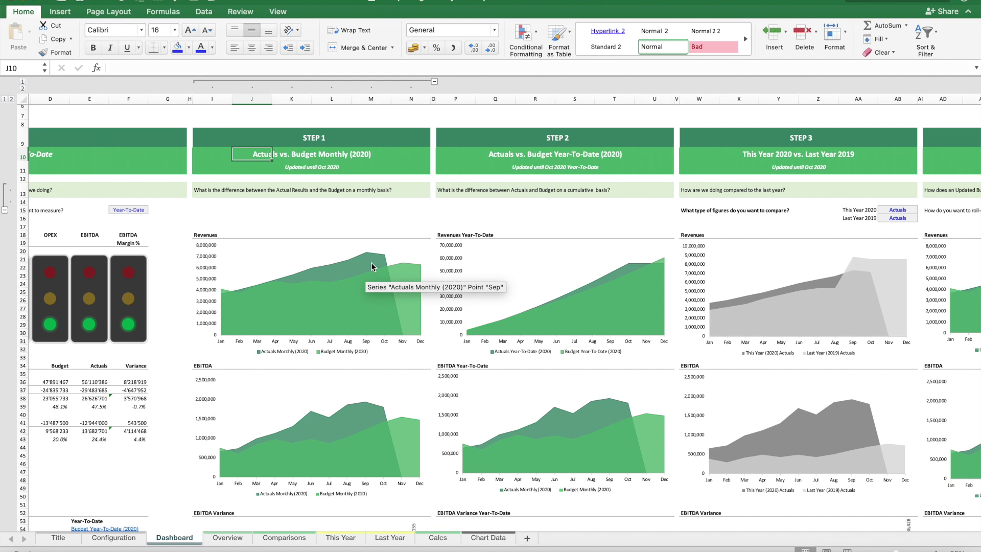
pyautogui.click(204, 235)
pyautogui.click(205, 235)
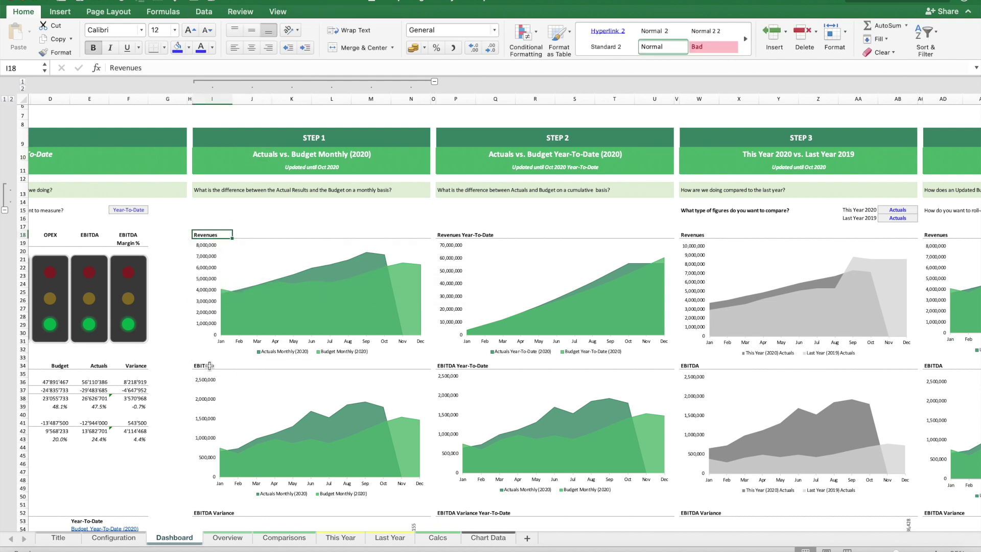
pyautogui.click(208, 366)
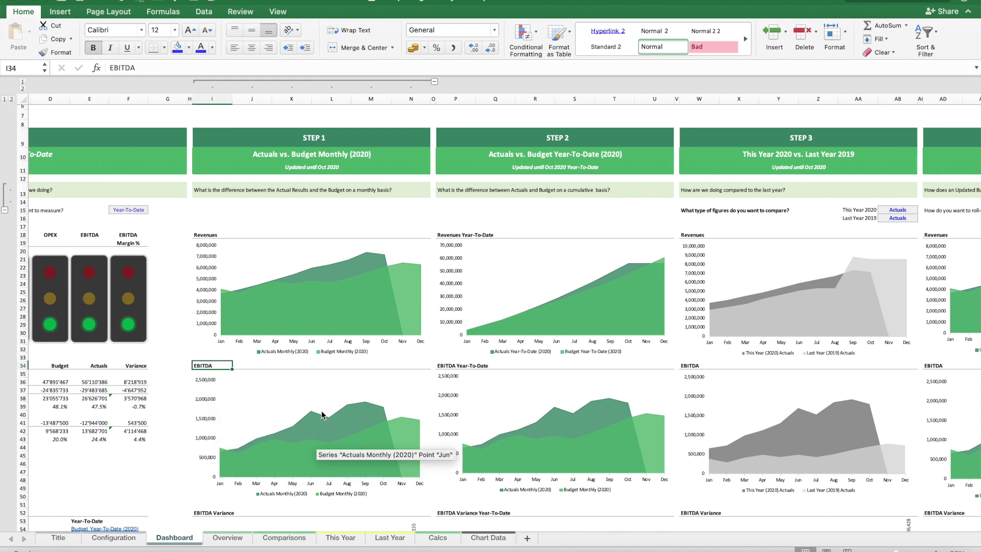
# Follow the Budget Monthly (2020) source link to Calcs and scan the Actuals and Variance tables.
pyautogui.scroll(-9, 357, 296)
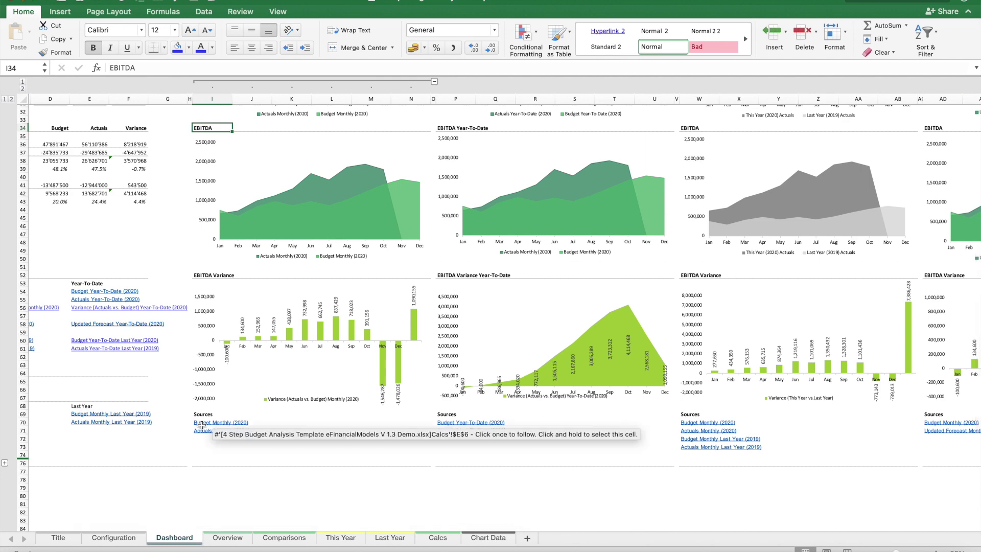
pyautogui.click(202, 423)
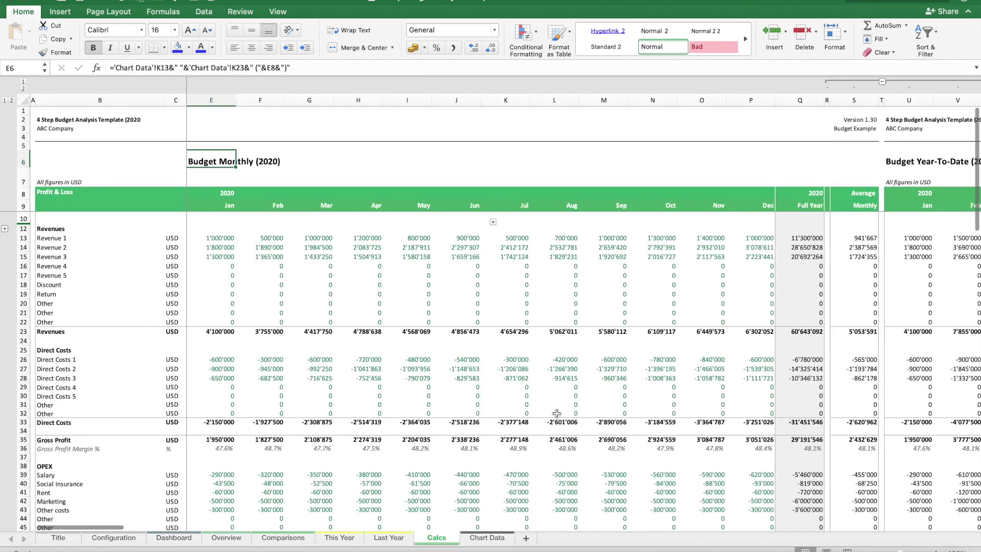
pyautogui.hscroll(3, 557, 413)
pyautogui.hscroll(20, 557, 413)
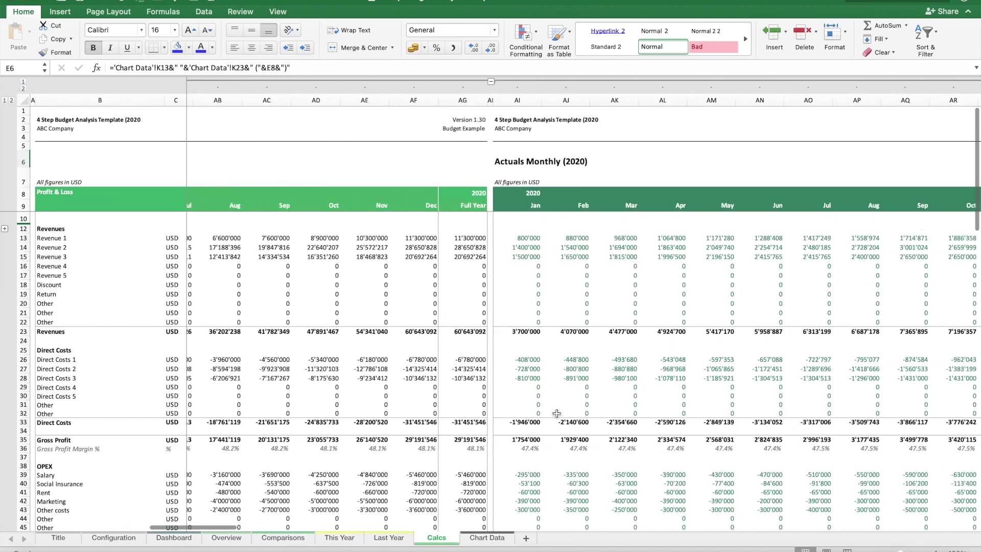
pyautogui.hscroll(9, 557, 413)
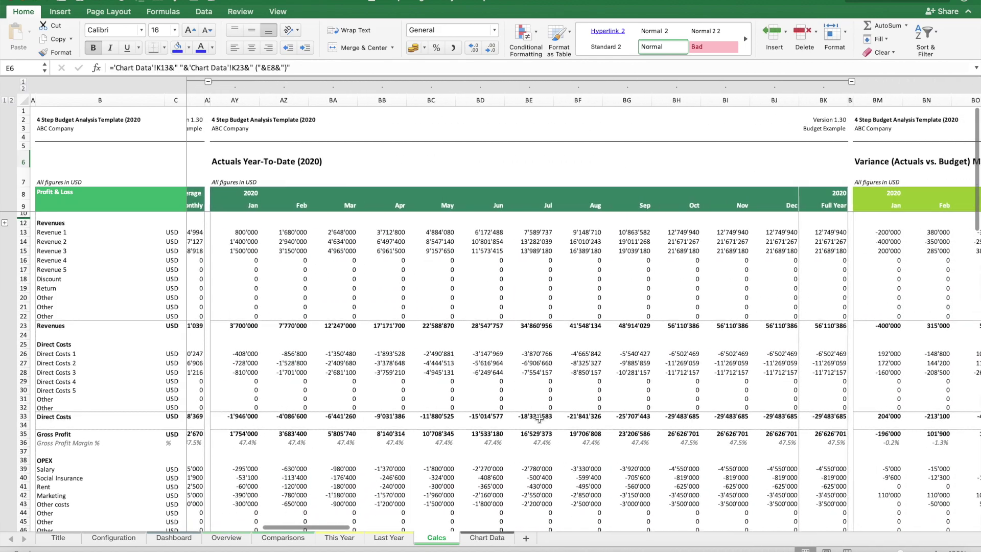
pyautogui.hscroll(-5, 441, 458)
pyautogui.hscroll(-20, 441, 458)
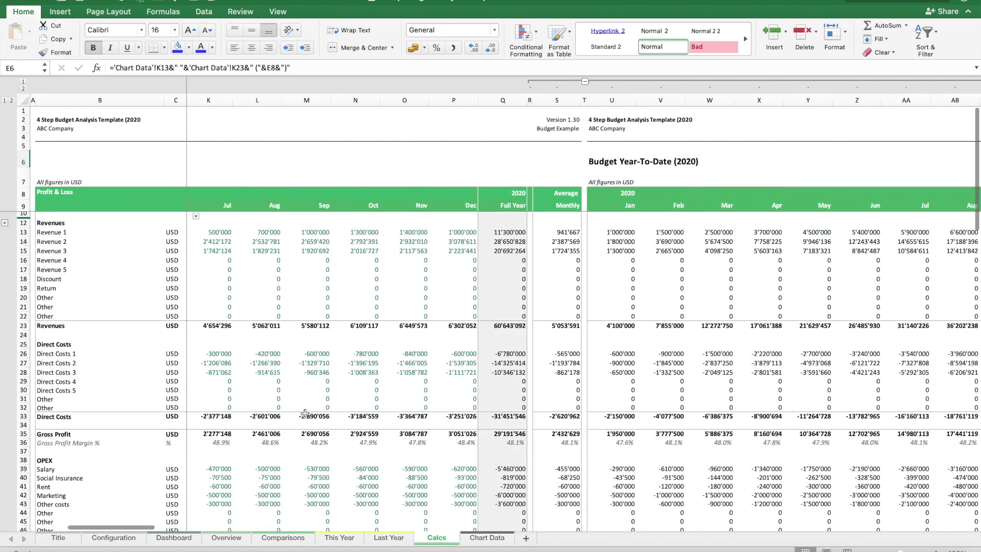
pyautogui.click(174, 537)
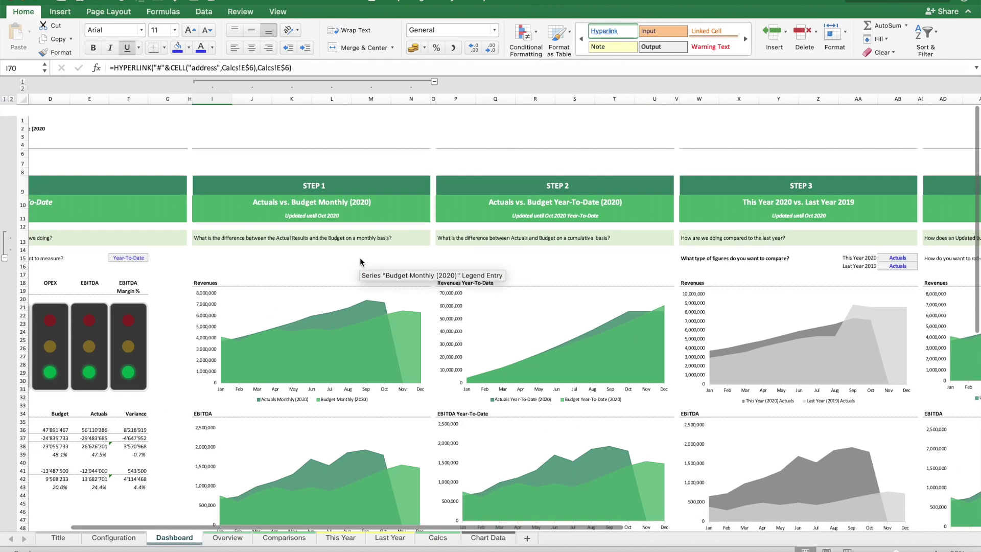
# Inspect the formulas building the Revenues and EBITDA Year-To-Date chart titles.
pyautogui.scroll(-1, 360, 259)
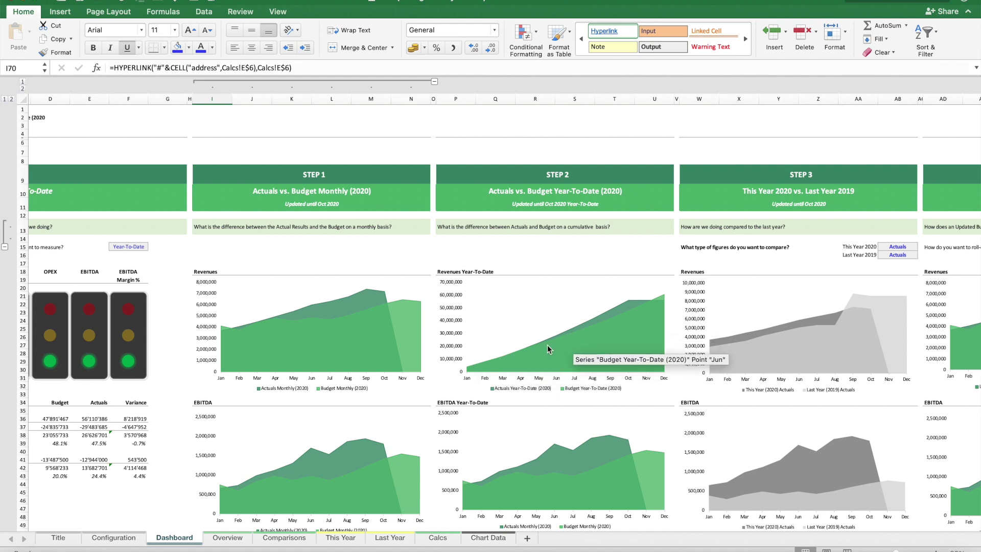
pyautogui.click(439, 272)
pyautogui.click(438, 404)
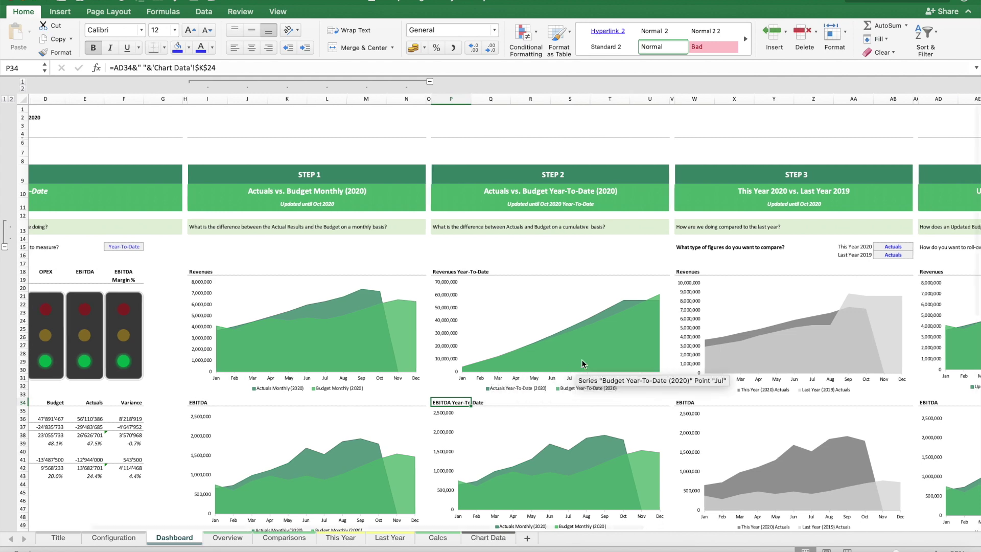
pyautogui.hscroll(8, 581, 359)
pyautogui.hscroll(-2, 557, 357)
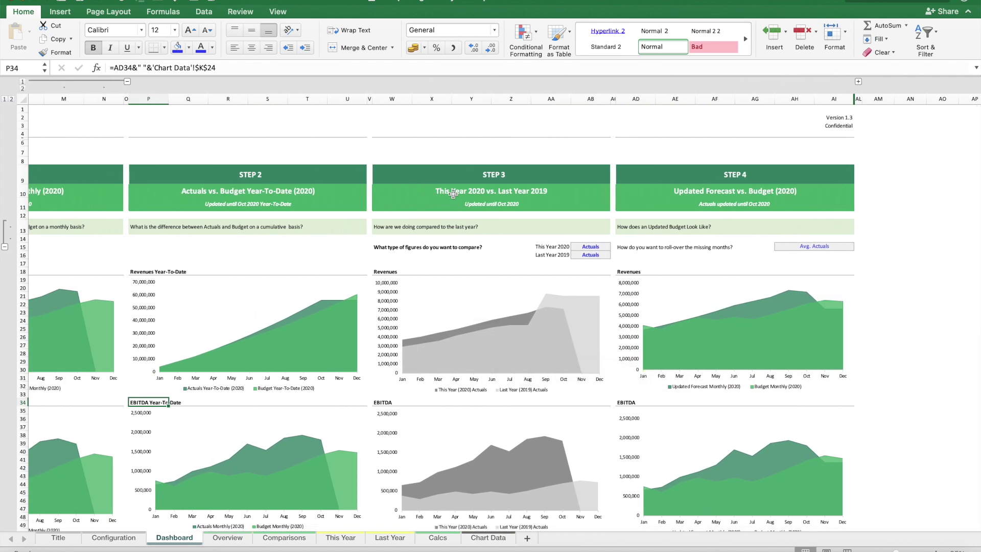
pyautogui.click(602, 246)
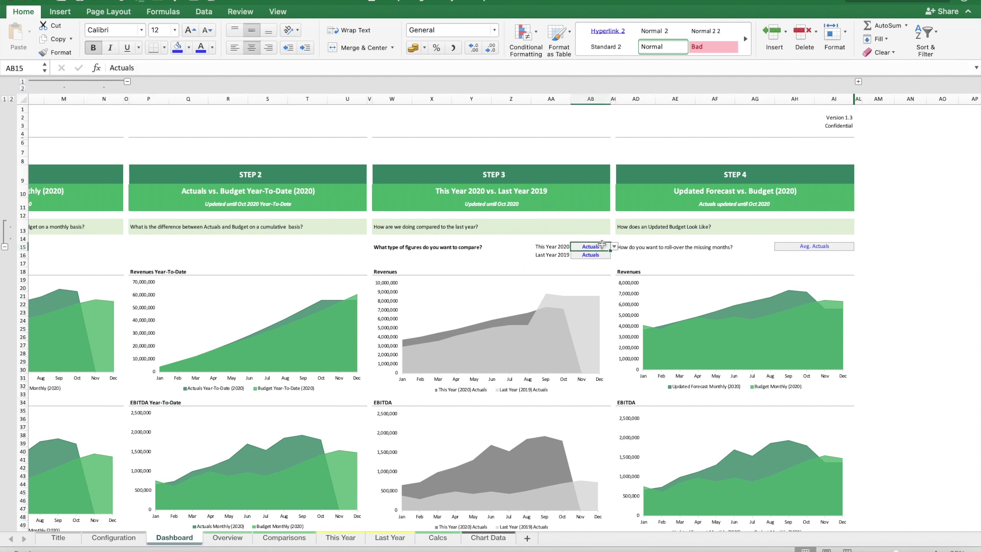
pyautogui.click(615, 247)
pyautogui.click(596, 254)
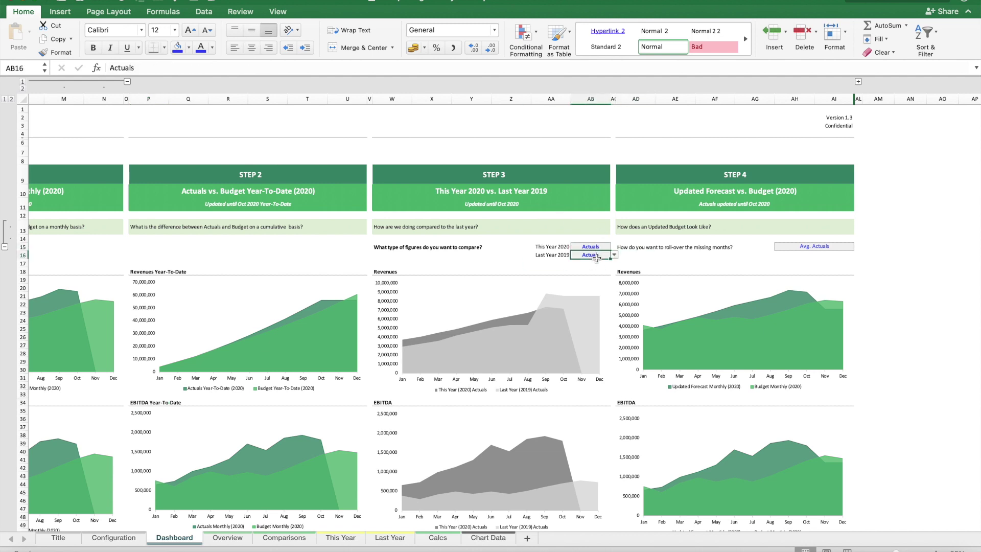
pyautogui.click(614, 255)
pyautogui.click(592, 264)
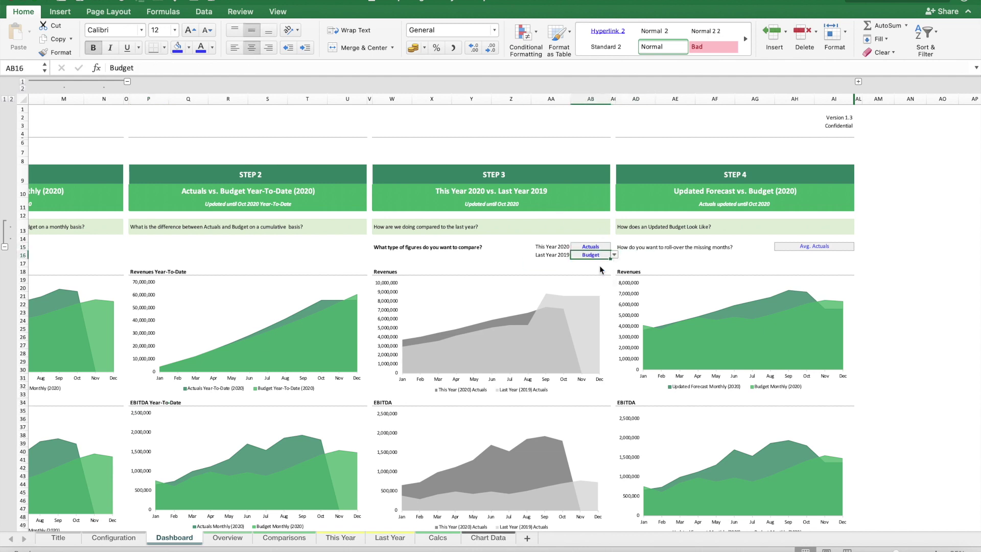
pyautogui.click(614, 255)
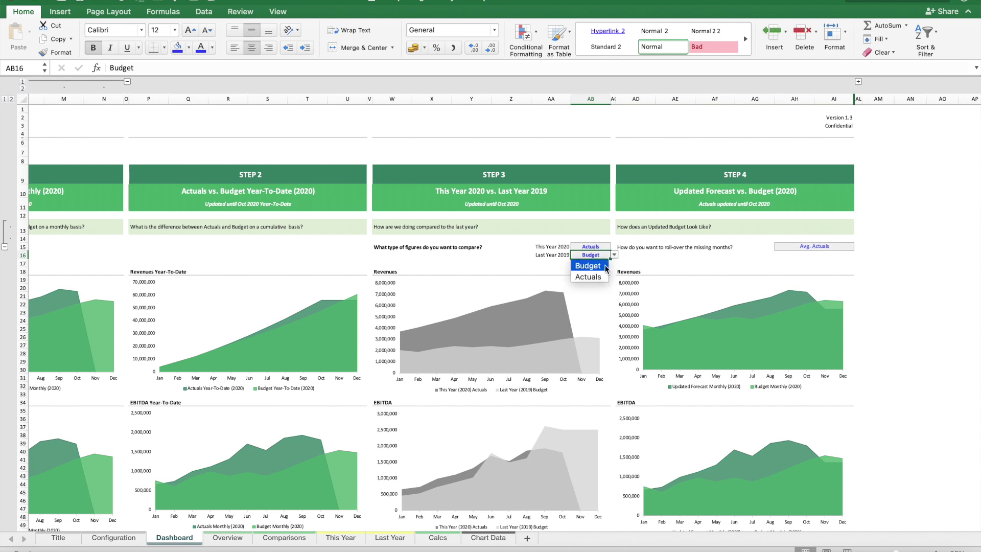
pyautogui.click(593, 278)
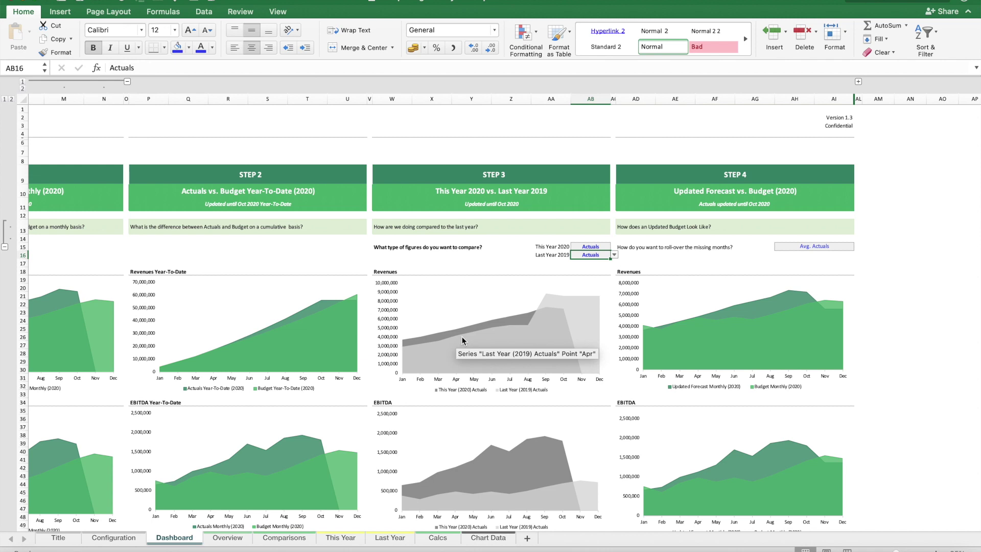
pyautogui.scroll(-1, 462, 336)
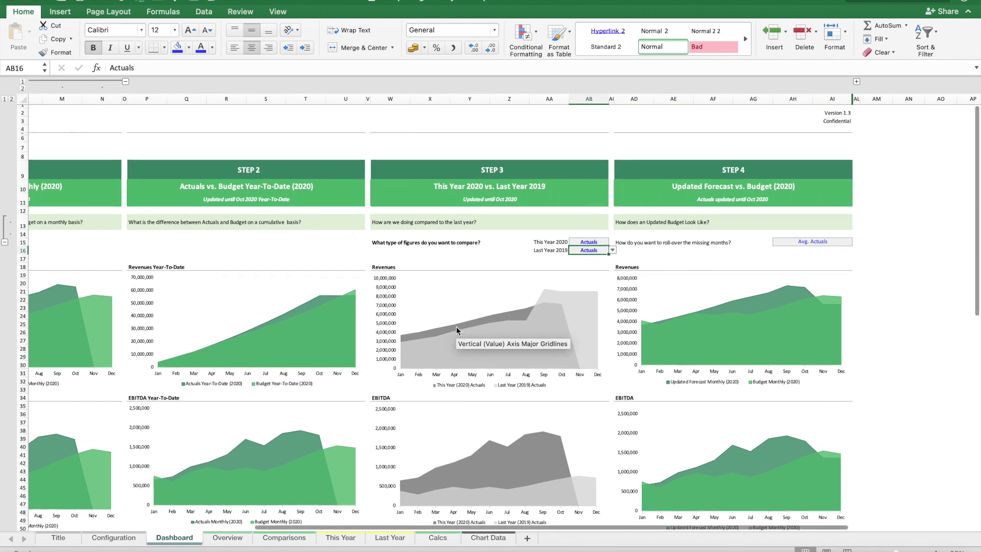
# Scroll the Dashboard to reveal the EBITDA Variance charts and Sources links.
pyautogui.hscroll(6, 511, 307)
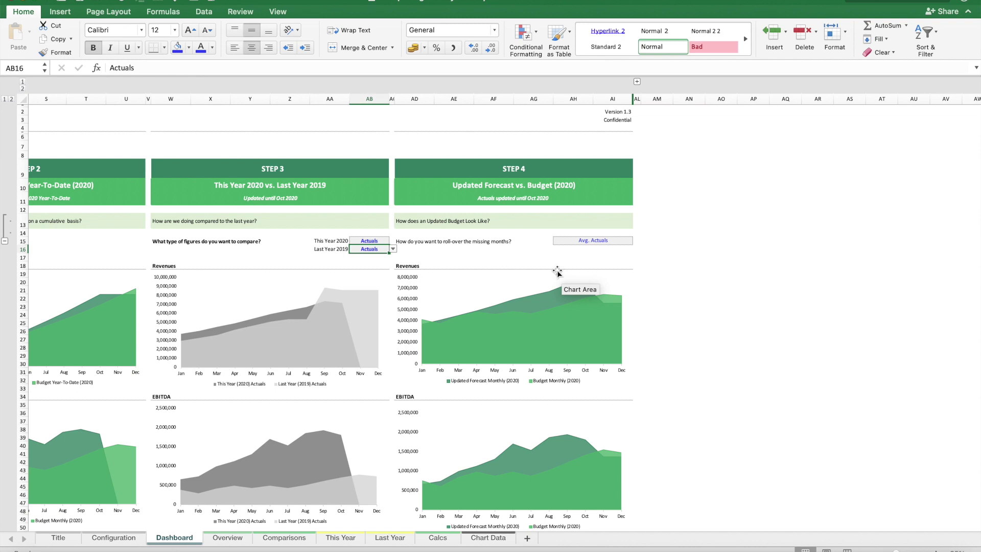
pyautogui.scroll(-10, 470, 262)
pyautogui.hscroll(1, 471, 263)
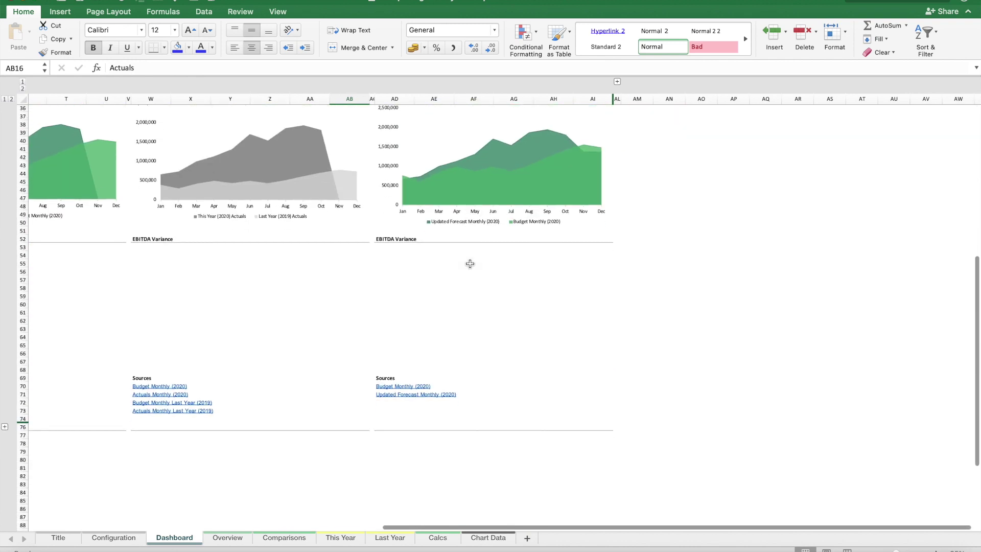
# Follow the Updated Forecast Monthly (2020) link and highlight the Jan–Oct actuals in CO9:CX10.
pyautogui.click(399, 406)
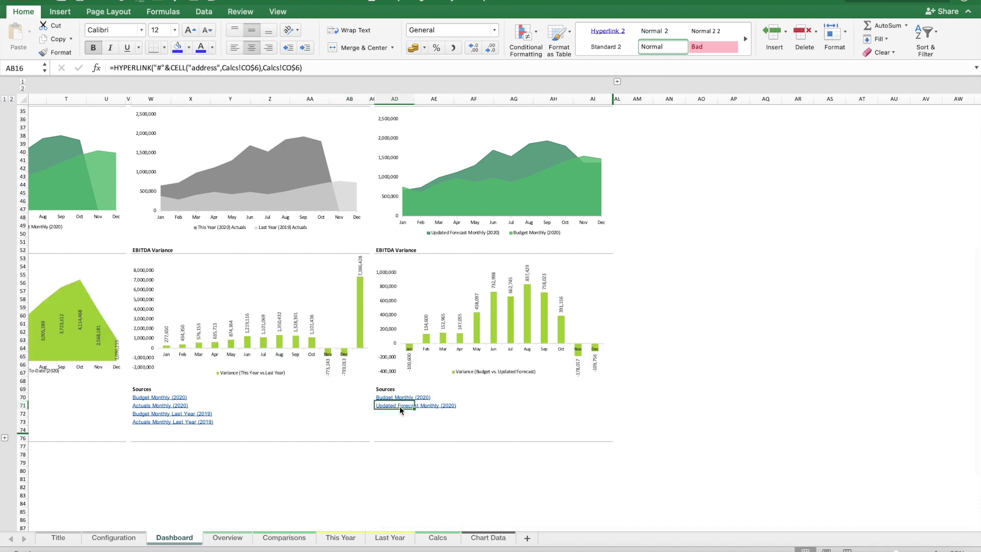
pyautogui.hscroll(15, 554, 340)
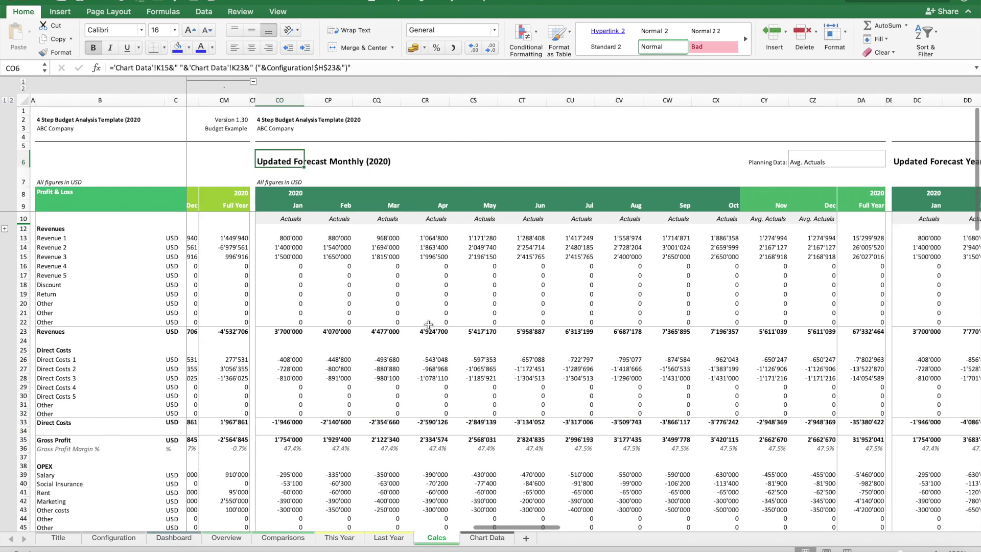
pyautogui.moveTo(303, 205); pyautogui.dragTo(845, 217)
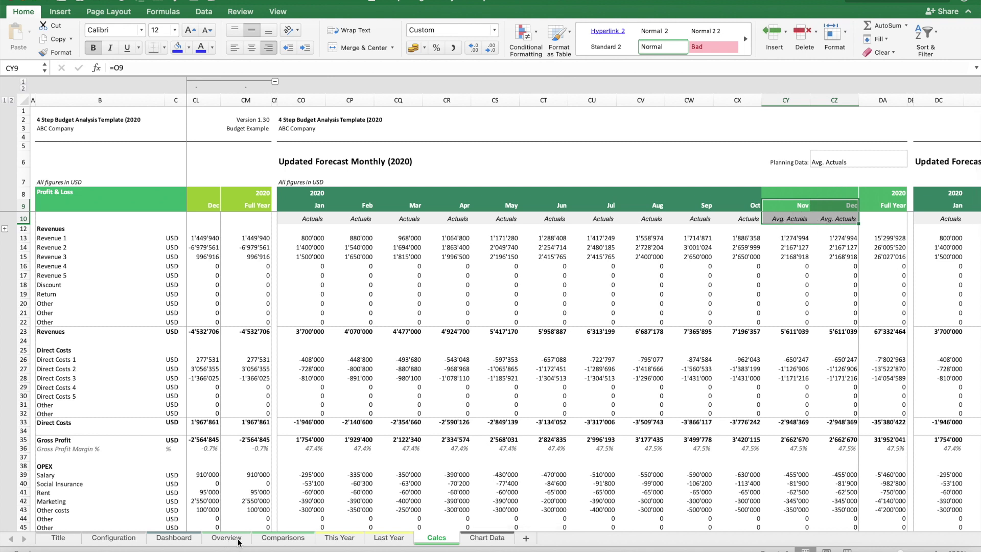
# On the Dashboard, set the Step 4 missing-month roll-over method in AH15 to Budget.
pyautogui.click(190, 545)
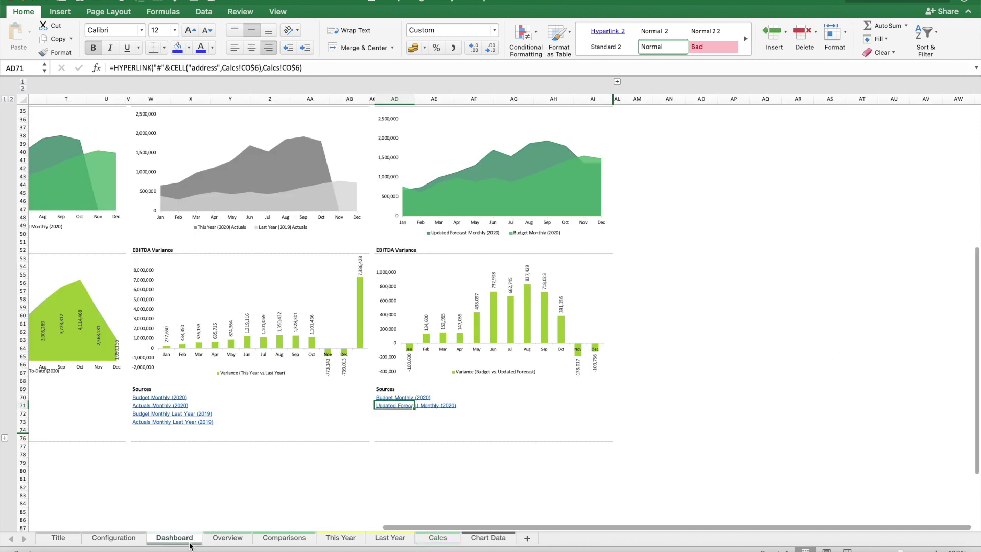
pyautogui.scroll(5, 558, 245)
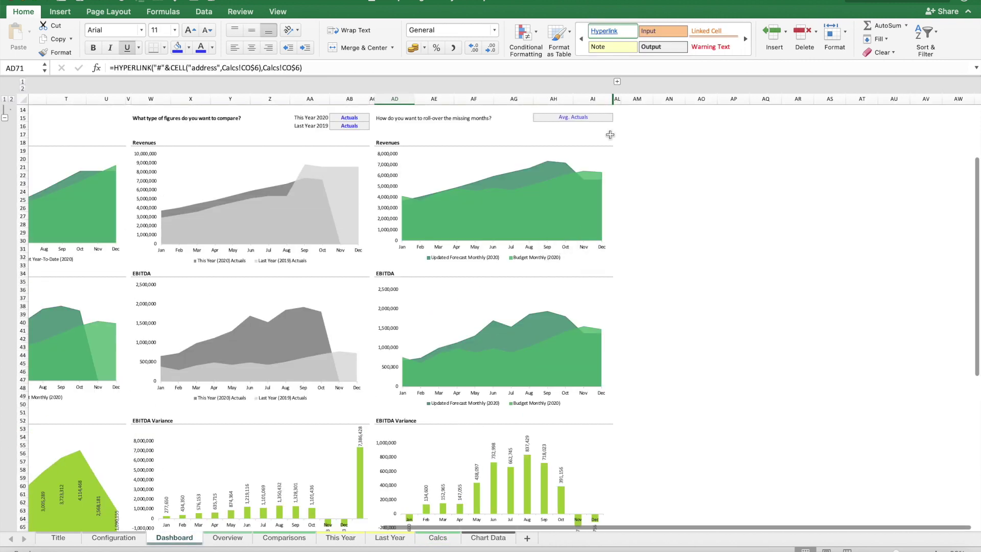
pyautogui.click(598, 118)
pyautogui.click(617, 118)
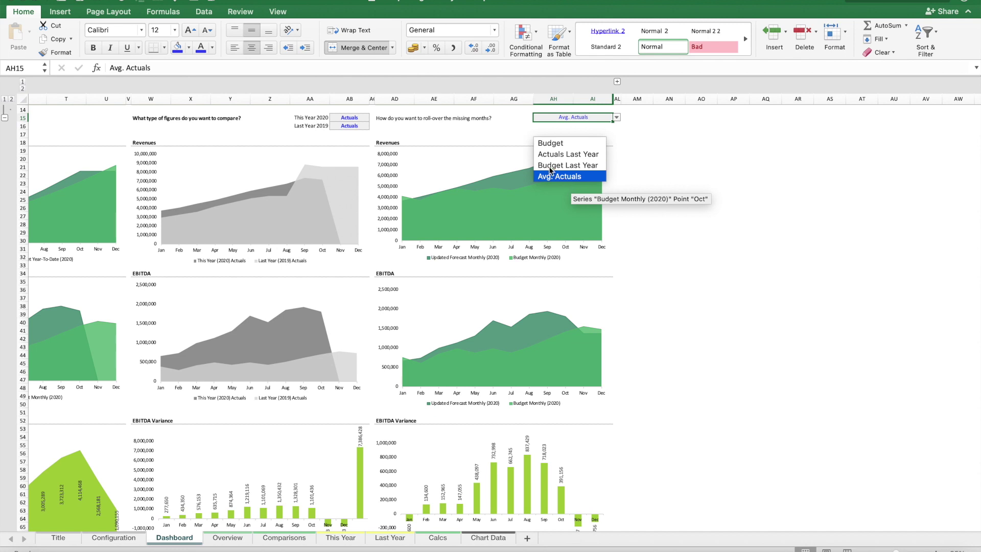
pyautogui.click(551, 174)
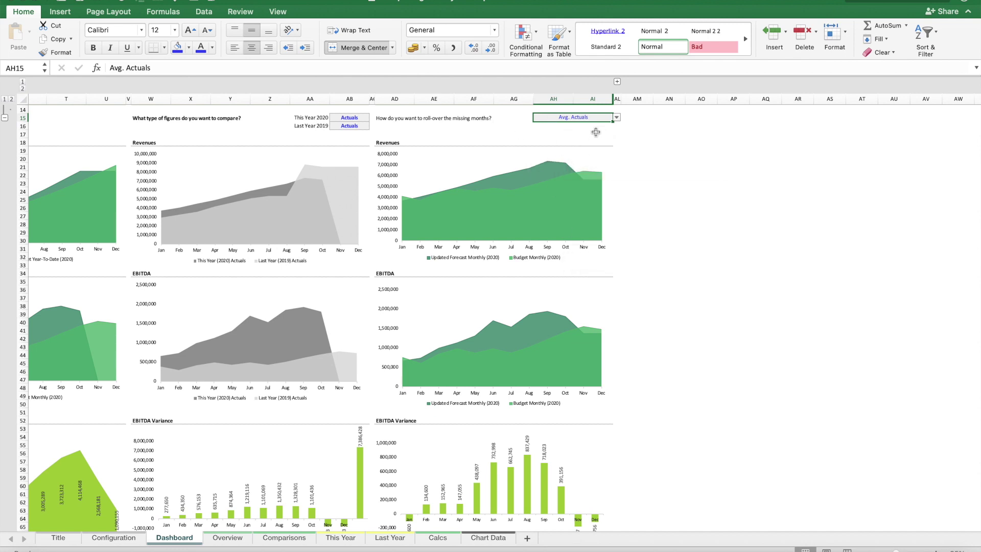
pyautogui.scroll(3, 595, 133)
pyautogui.click(617, 174)
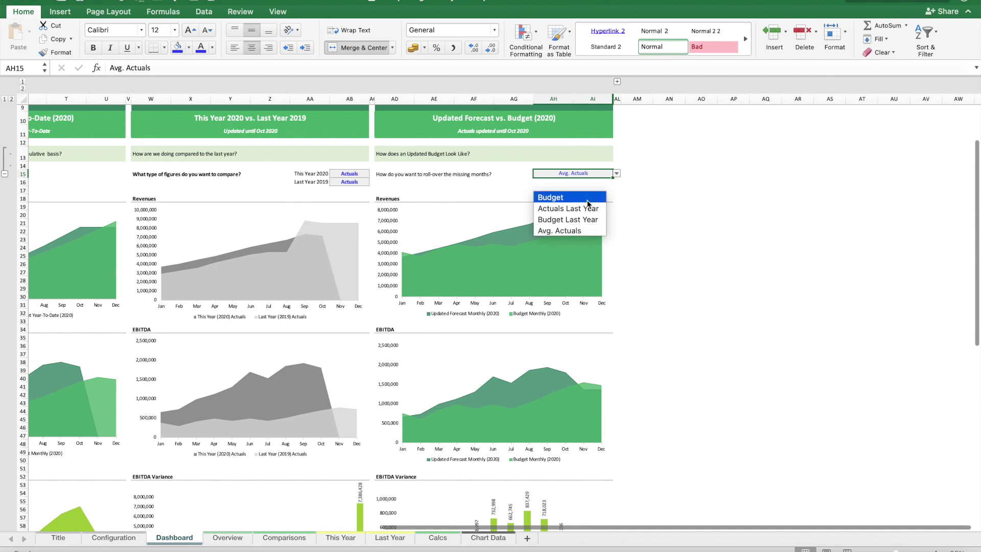
pyautogui.click(587, 200)
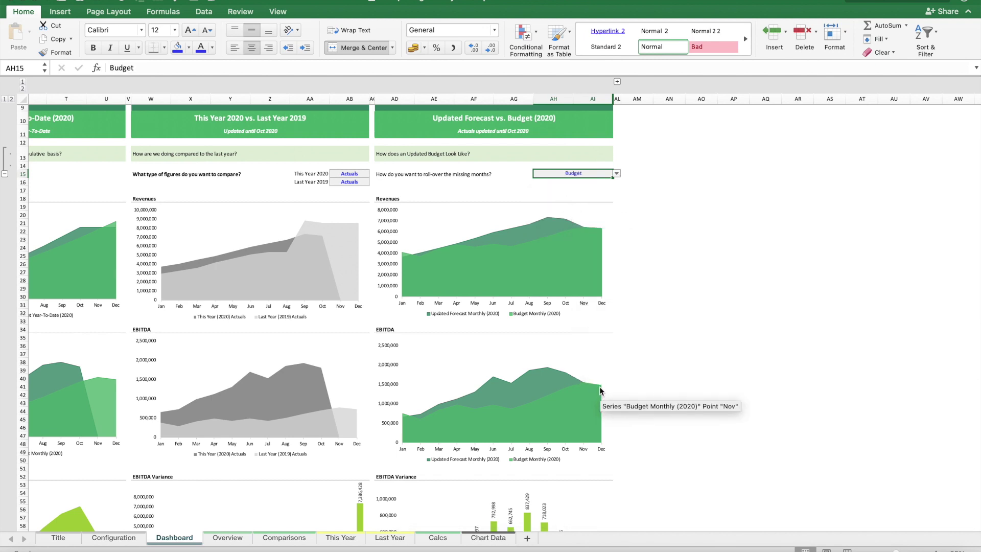
# Change the roll-over method to Actuals Last Year.
pyautogui.click(617, 174)
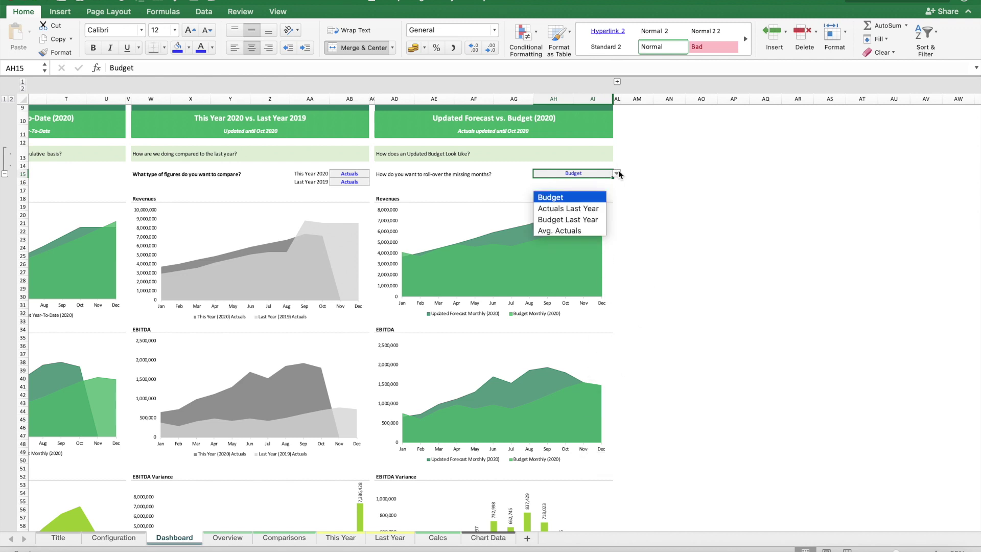
pyautogui.click(577, 208)
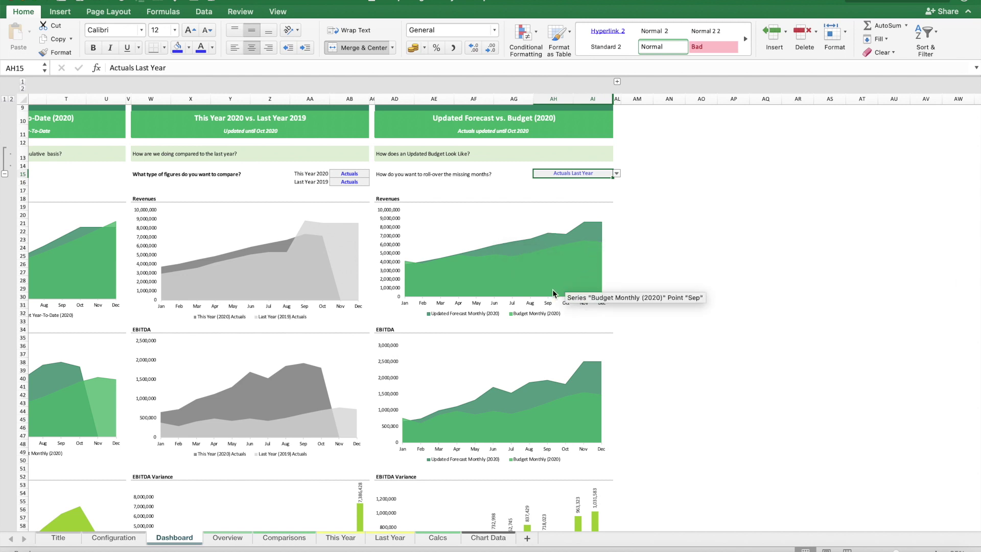
pyautogui.hscroll(-10, 553, 293)
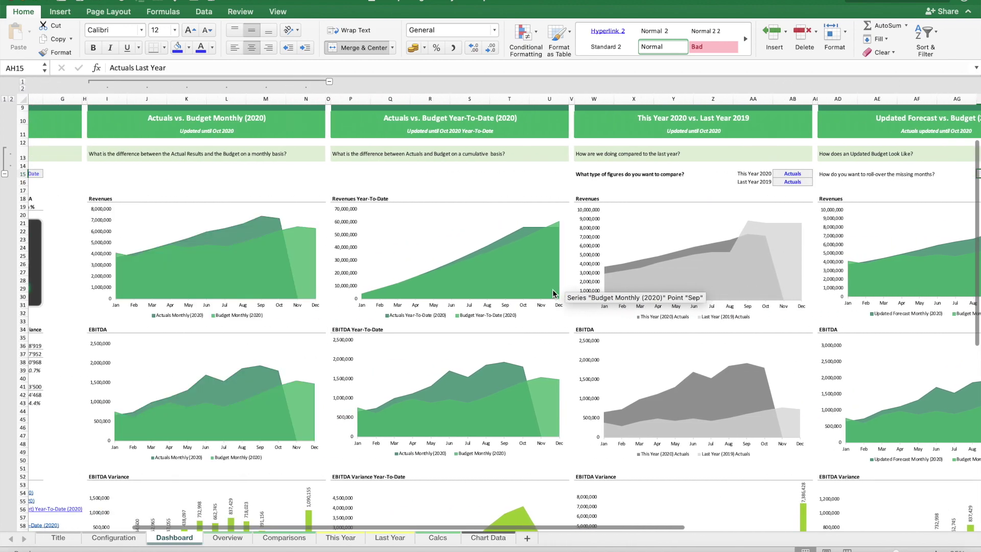
pyautogui.hscroll(3, 553, 293)
pyautogui.hscroll(-2, 553, 293)
pyautogui.scroll(-3, 587, 313)
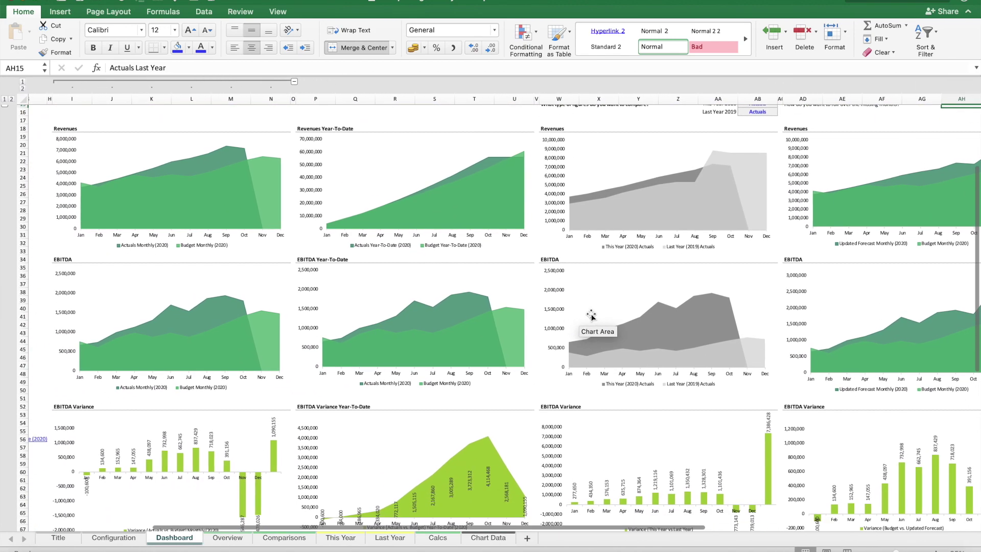
pyautogui.scroll(5, 591, 316)
pyautogui.hscroll(1, 589, 322)
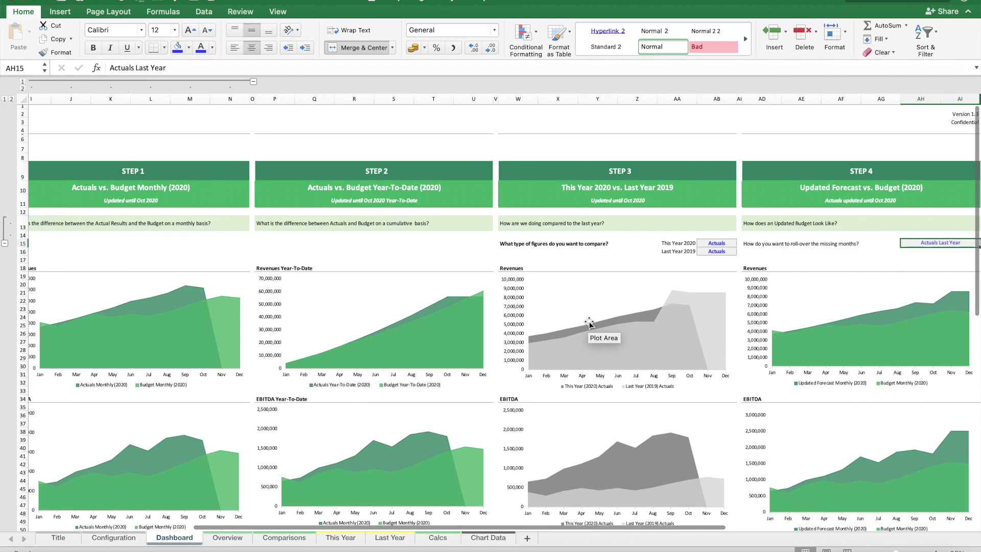
pyautogui.scroll(-2, 589, 323)
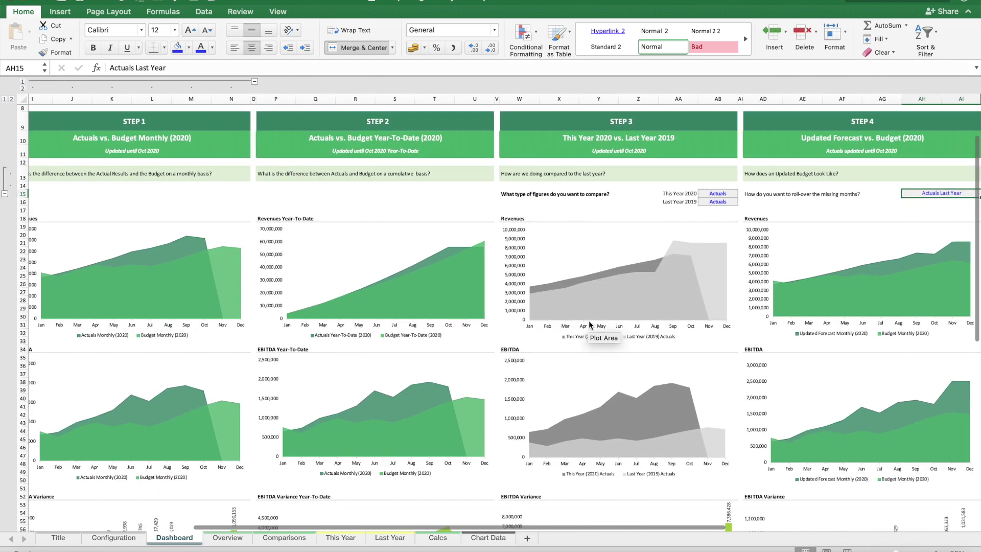
# On the Comparisons sheet, set both the left and right comparison months to Apr.
pyautogui.click(275, 538)
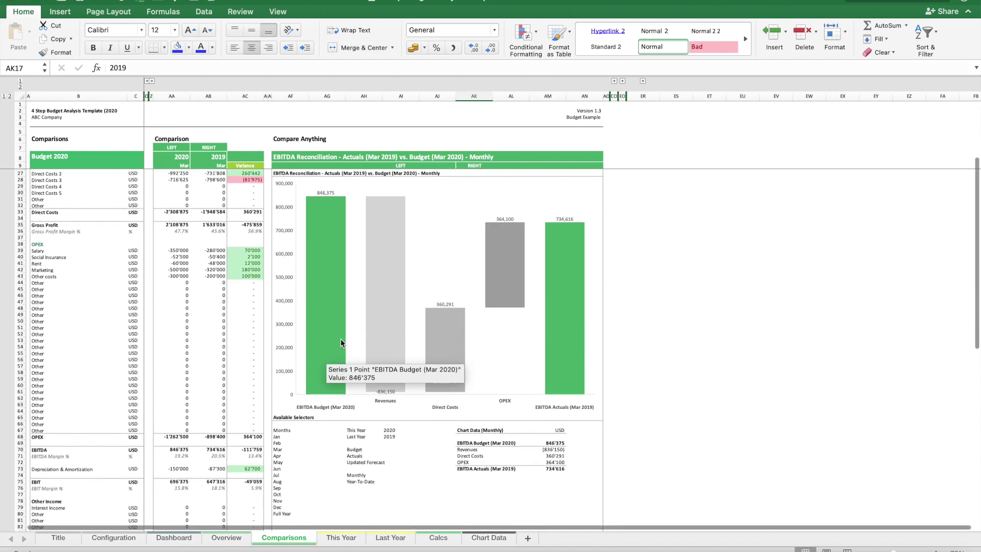
pyautogui.click(402, 231)
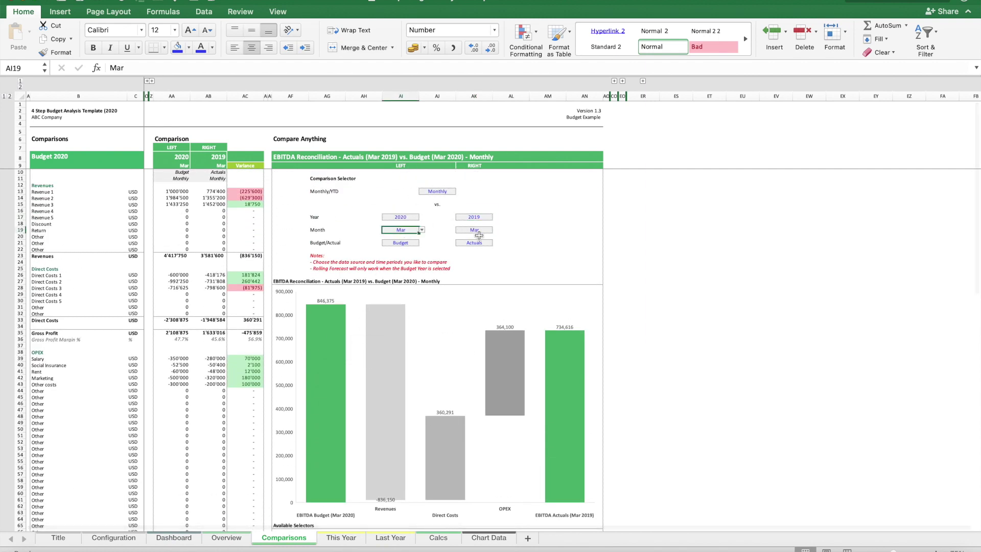
pyautogui.click(421, 230)
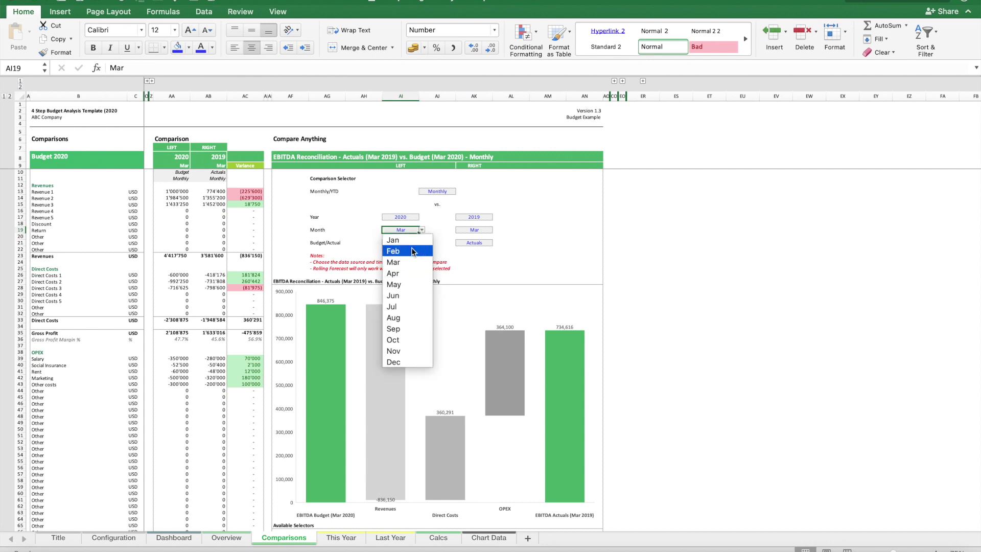
pyautogui.click(404, 274)
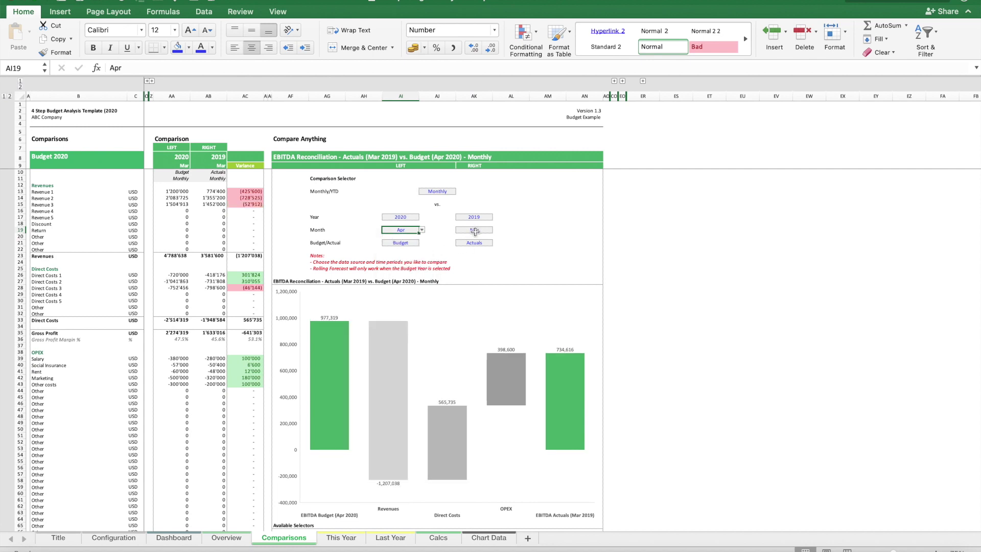
pyautogui.click(475, 230)
pyautogui.click(497, 230)
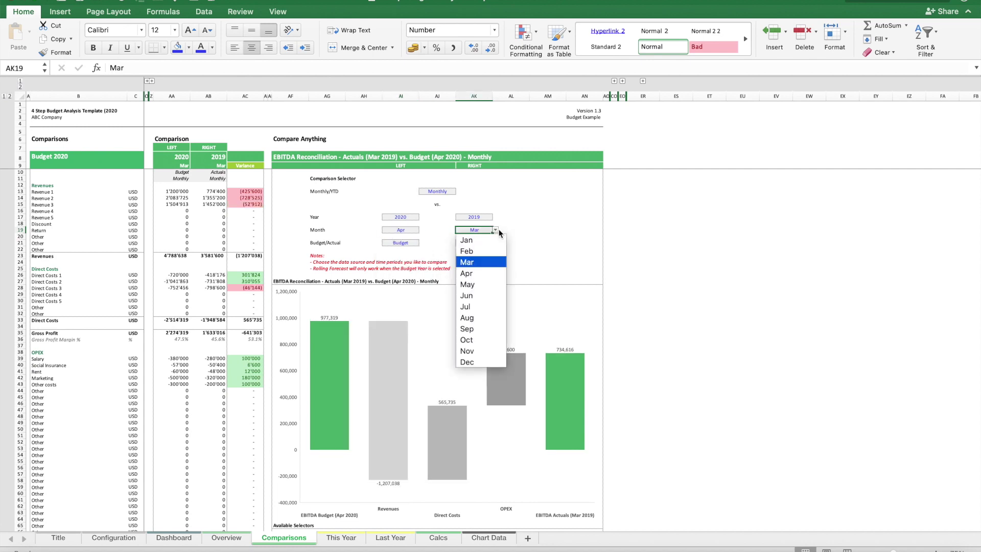
pyautogui.click(479, 271)
# Switch the left side's data source to Actuals, matching the right side.
pyautogui.click(405, 218)
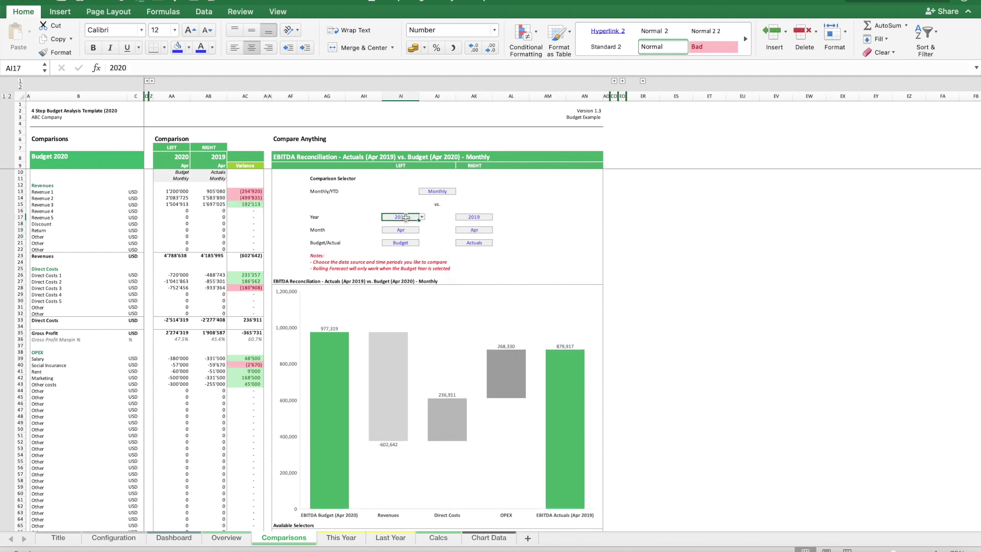
pyautogui.click(406, 243)
pyautogui.click(422, 243)
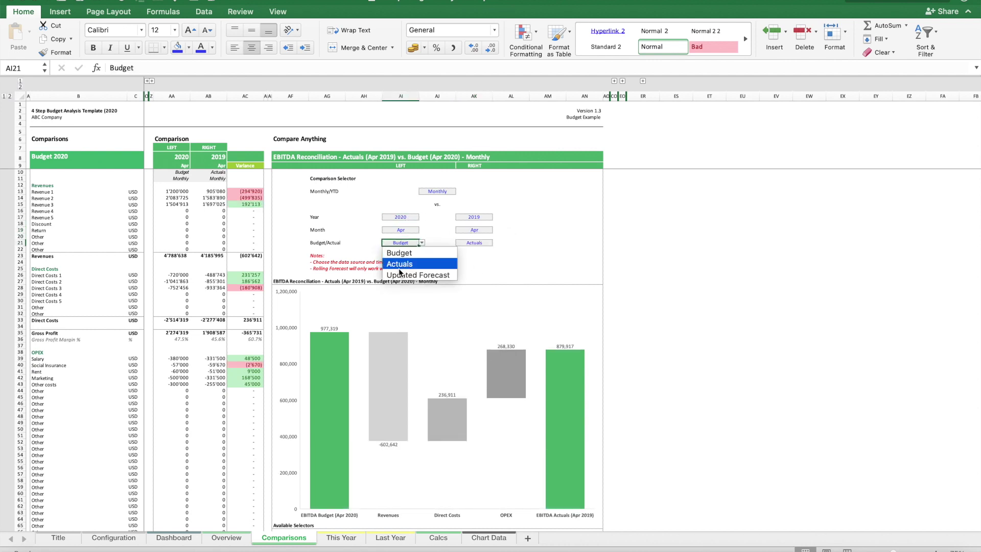
pyautogui.click(400, 264)
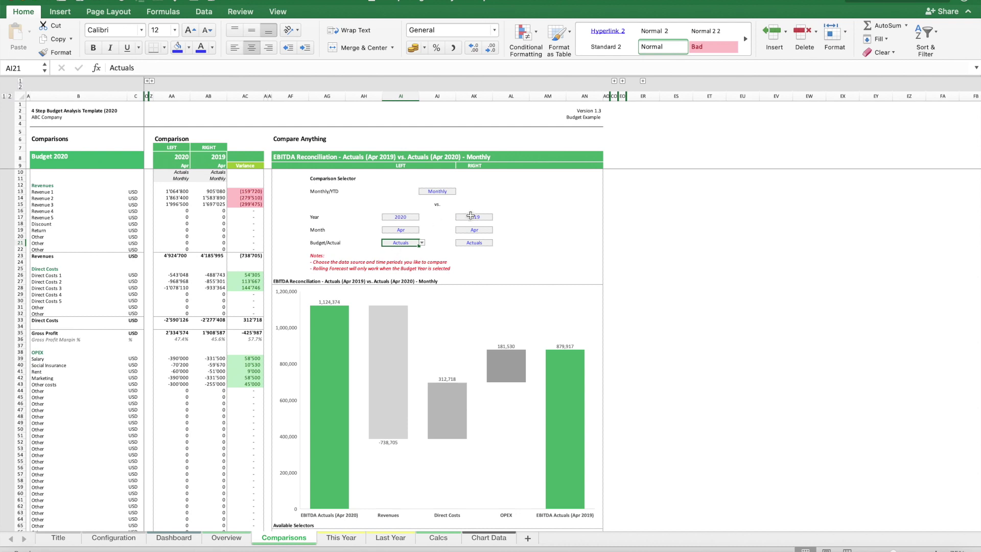
pyautogui.click(486, 244)
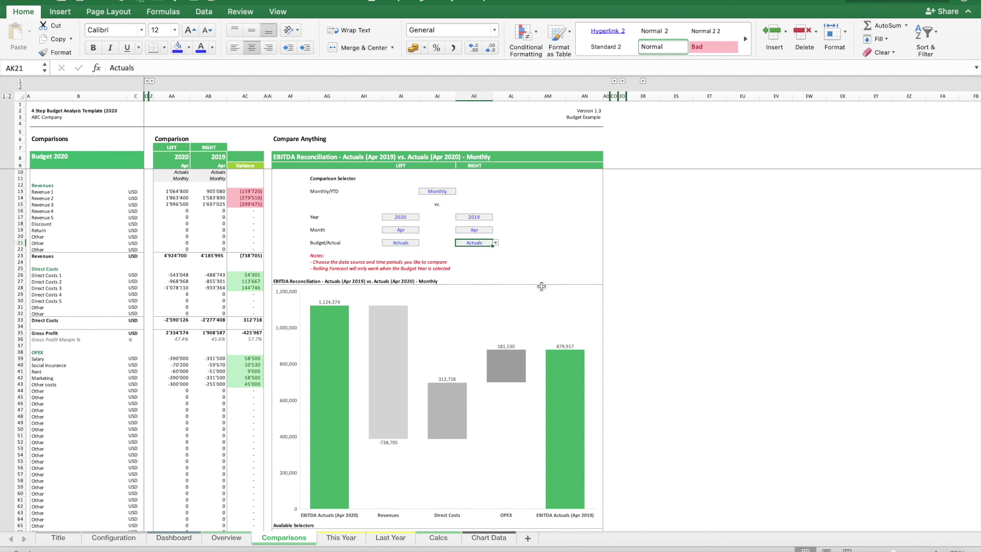
pyautogui.moveTo(582, 362)
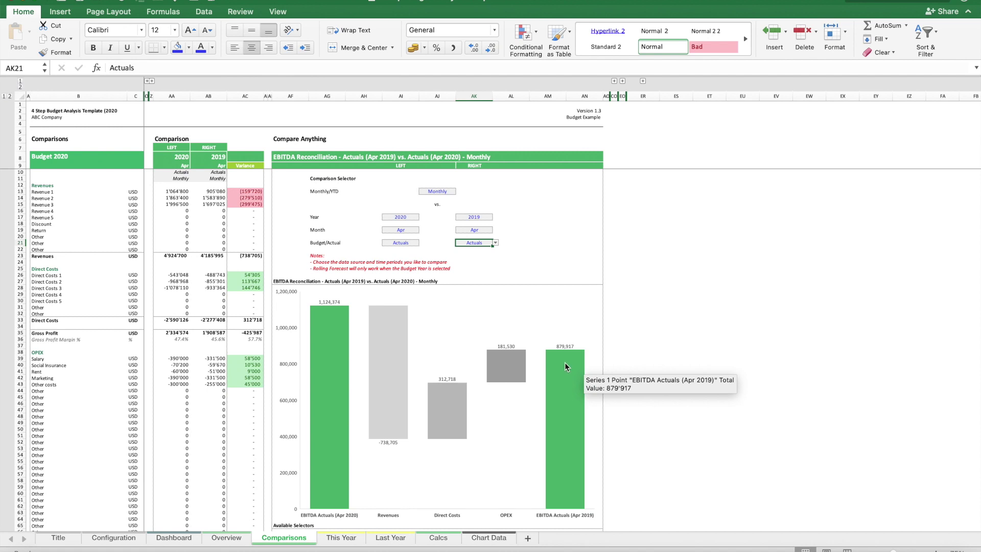
pyautogui.moveTo(445, 400)
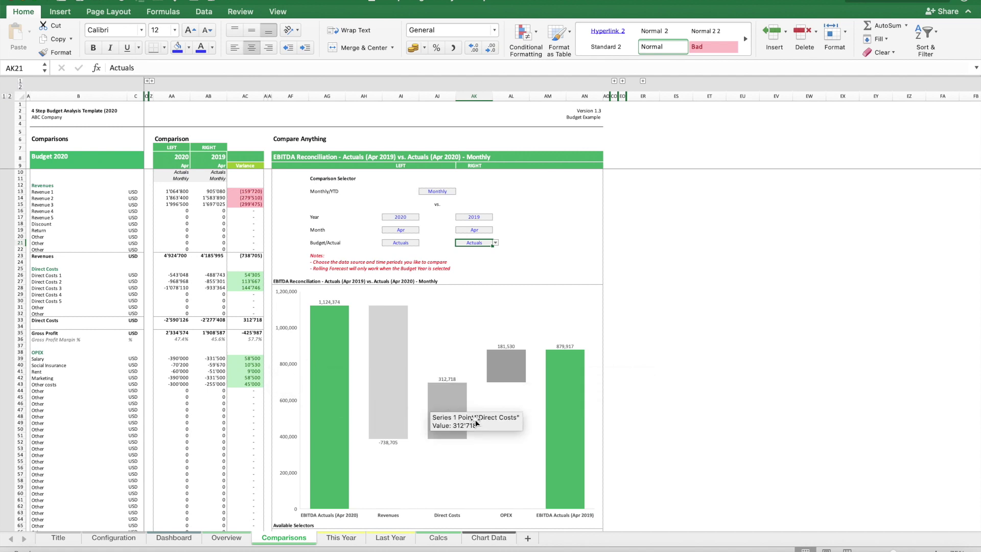
pyautogui.click(398, 220)
# Set the left comparison year to 2019 and the right year to 2020.
pyautogui.click(417, 219)
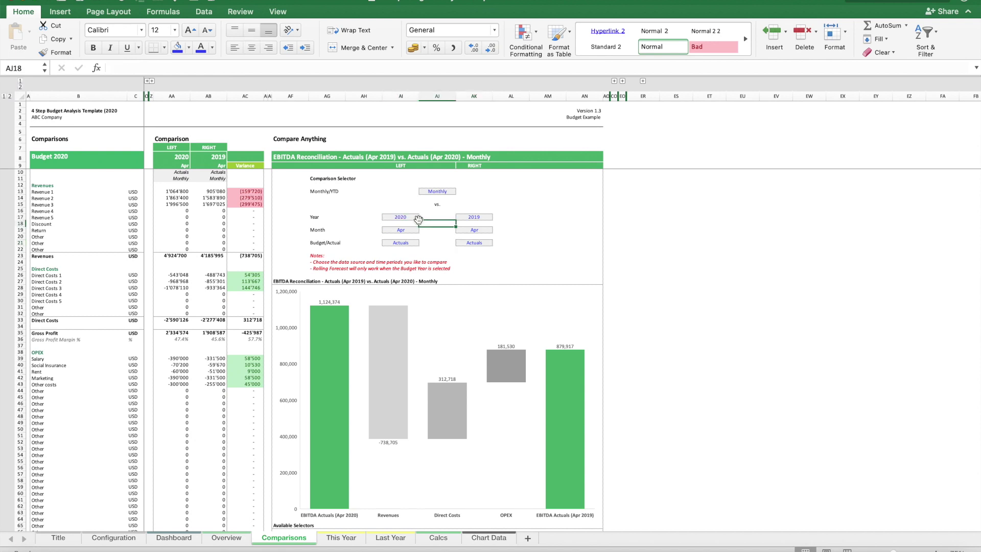
pyautogui.click(413, 218)
pyautogui.click(421, 219)
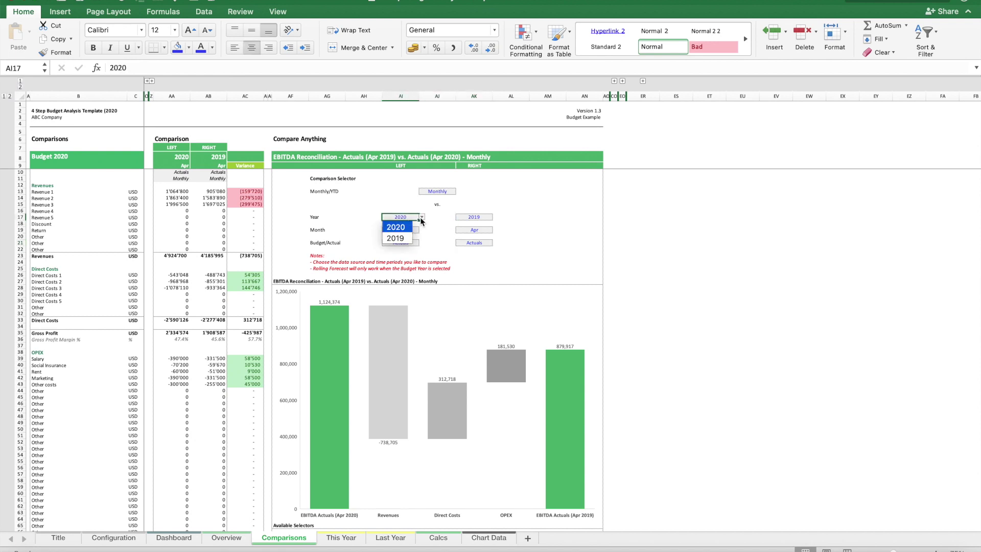
pyautogui.click(398, 236)
pyautogui.click(480, 219)
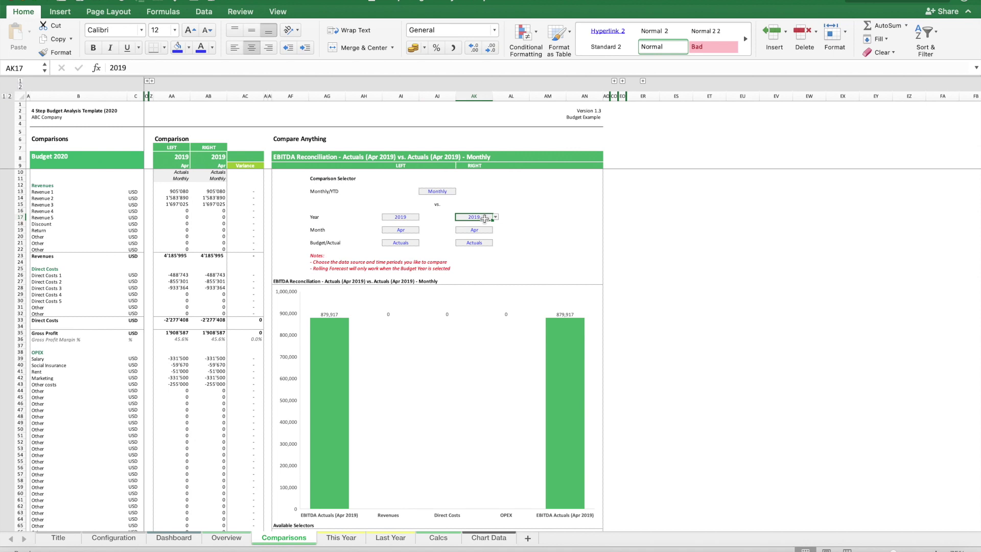
pyautogui.click(494, 217)
pyautogui.click(479, 229)
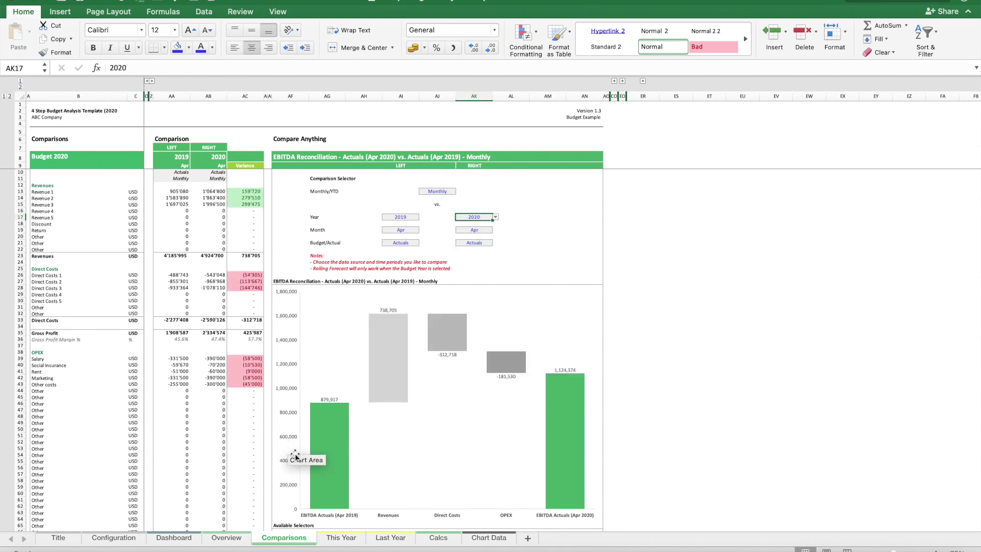
# Review the EBITDA waterfall bars and the INDEX/MATCH formulas behind the Revenue 1 figures in AA19.
pyautogui.moveTo(330, 401)
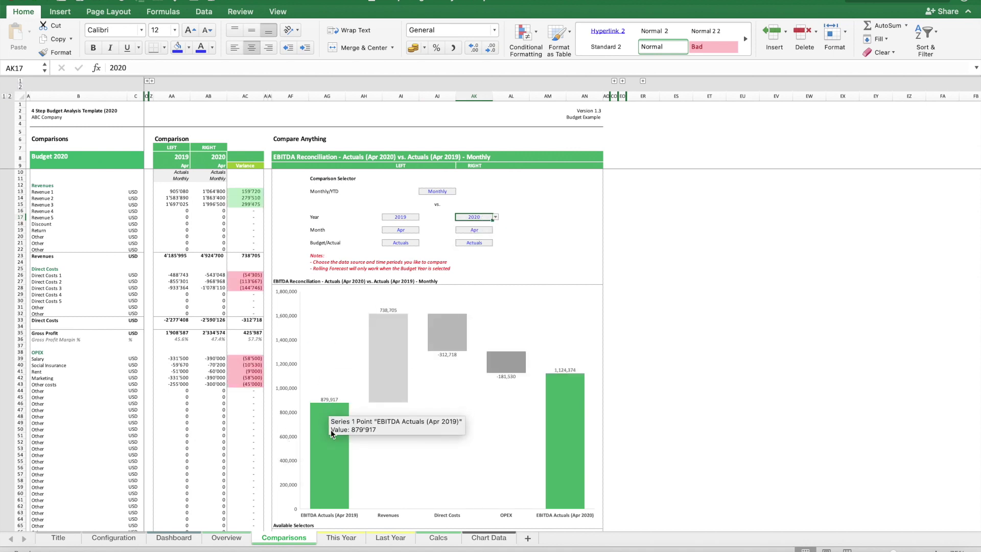
pyautogui.moveTo(398, 398)
pyautogui.moveTo(448, 325)
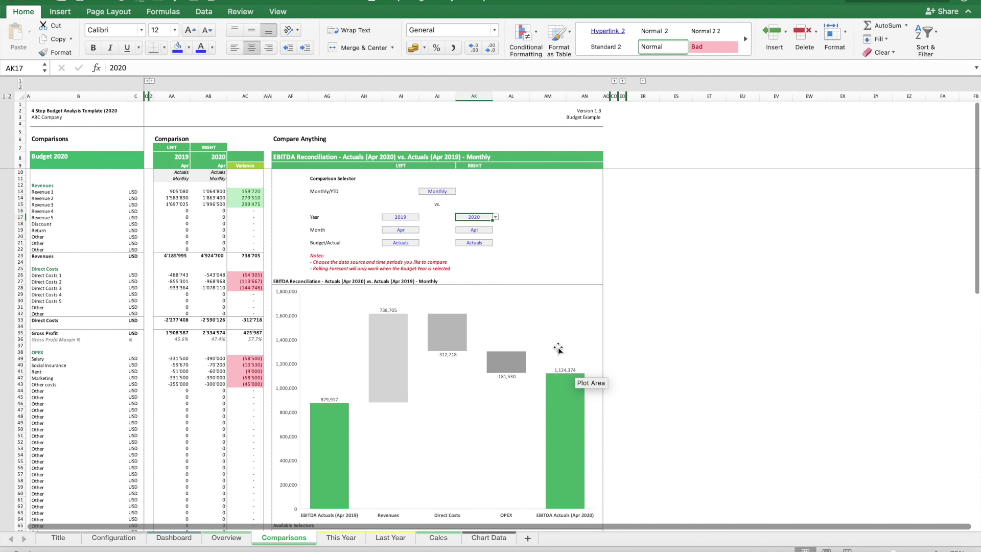
pyautogui.moveTo(322, 425)
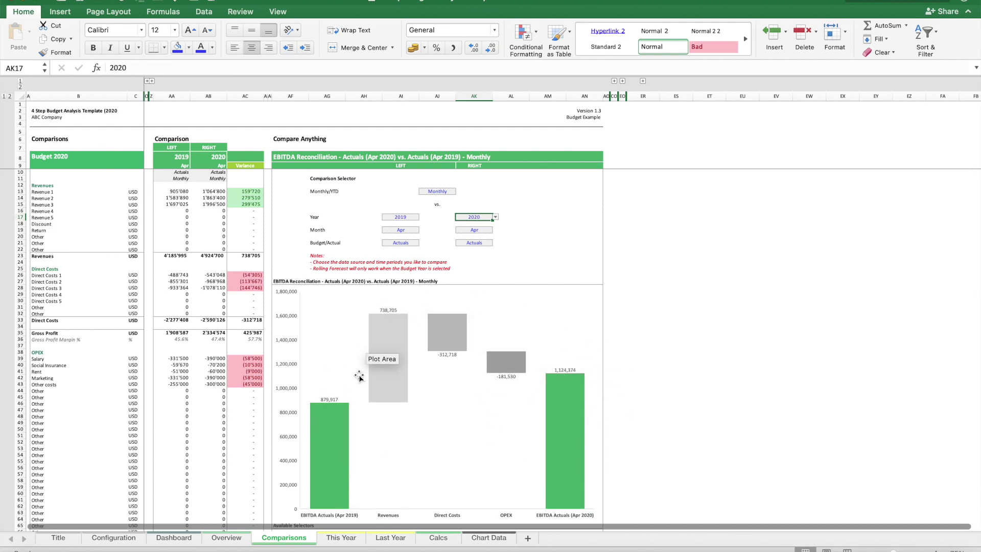
pyautogui.moveTo(409, 356)
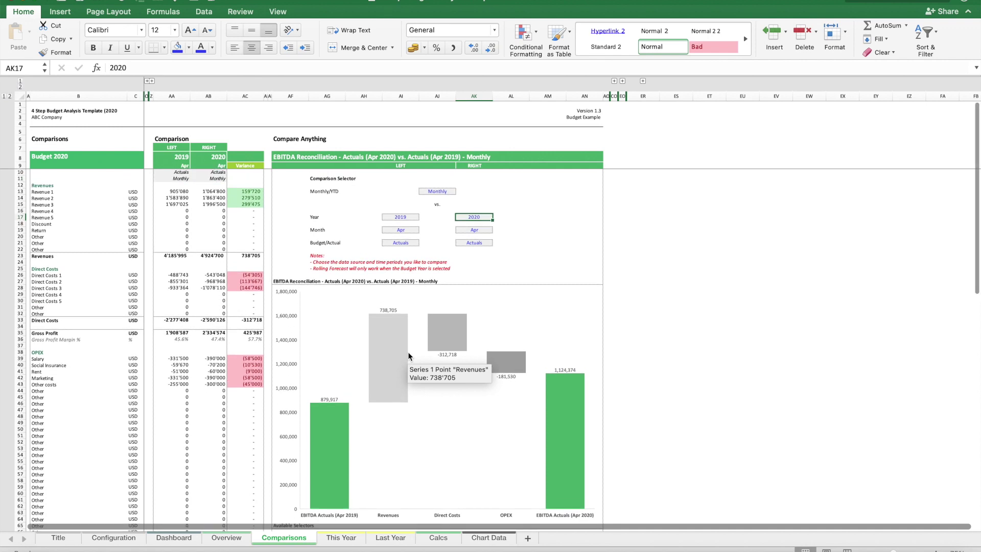
pyautogui.moveTo(179, 192); pyautogui.dragTo(238, 194)
pyautogui.click(171, 231)
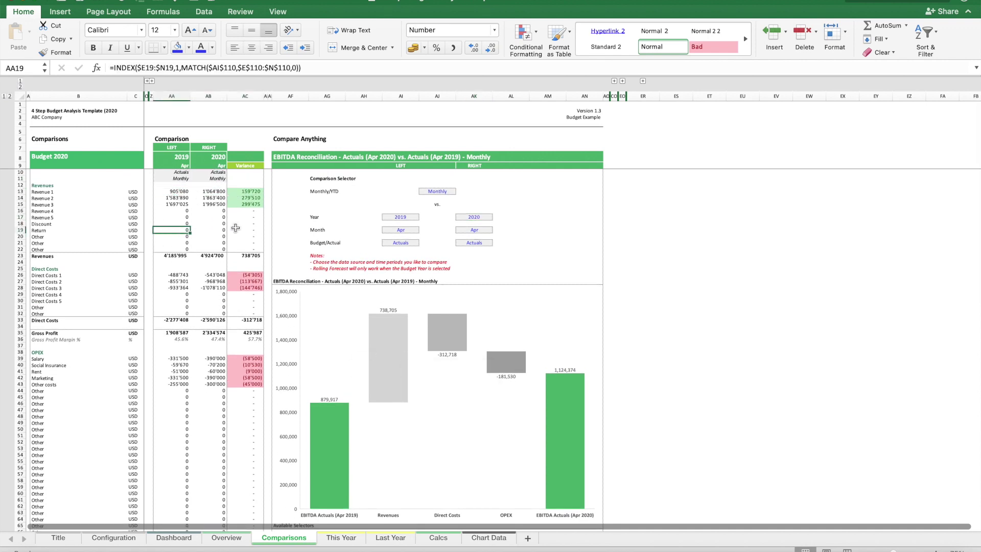
pyautogui.scroll(-13, 208, 402)
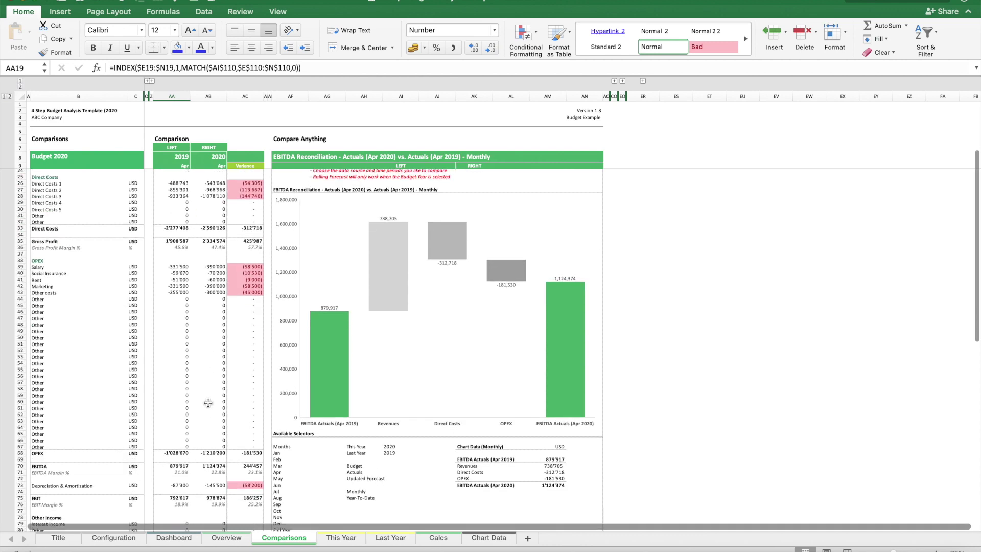
# Return to the Dashboard sheet and scroll across its four-step charts.
pyautogui.click(173, 537)
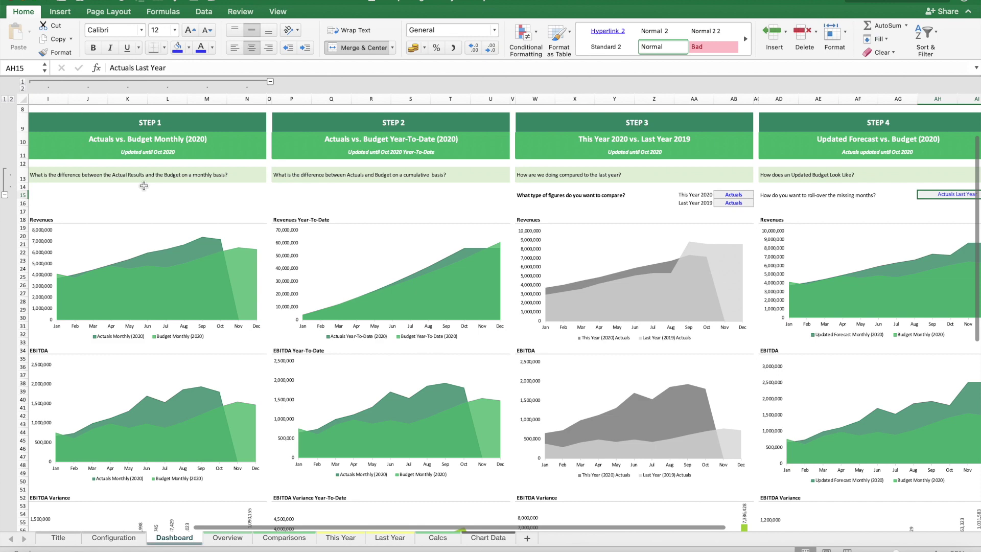
pyautogui.hscroll(2, 144, 186)
pyautogui.hscroll(-1, 144, 186)
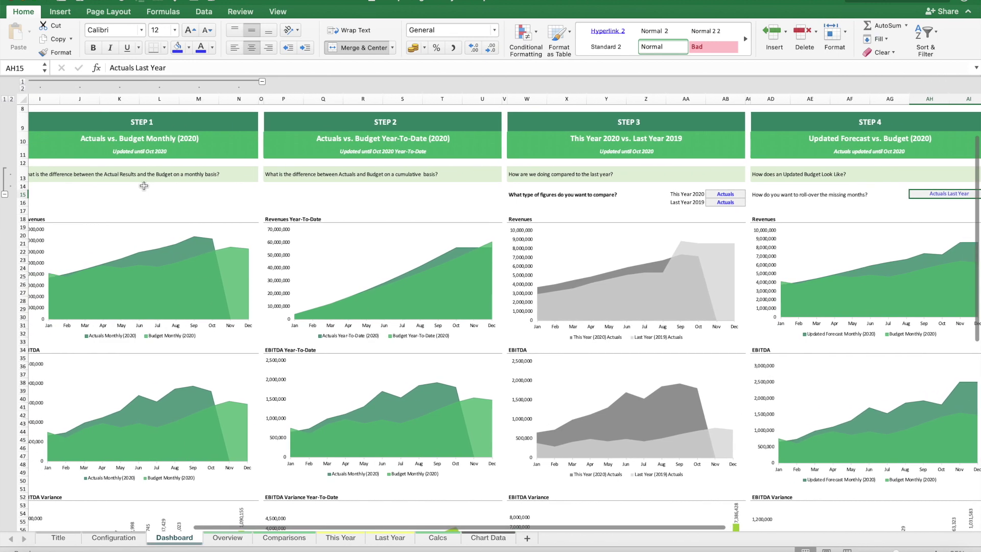